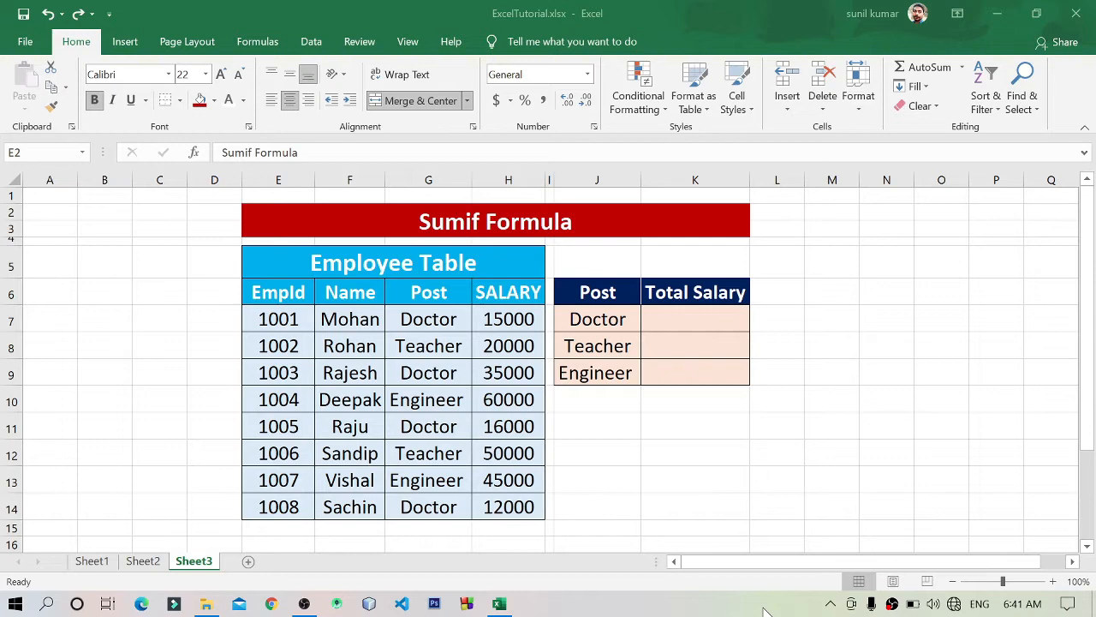
click(789, 384)
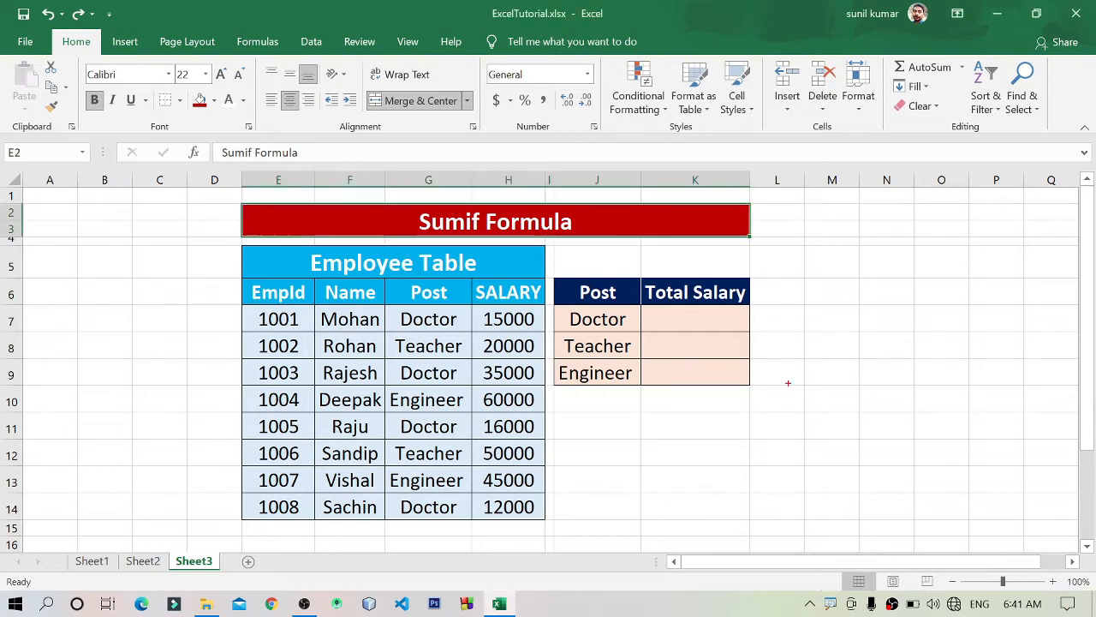
mouse_move(831, 294)
mouse_down()
mouse_move(809, 318)
mouse_move(871, 318)
mouse_move(831, 348)
mouse_move(847, 356)
mouse_up()
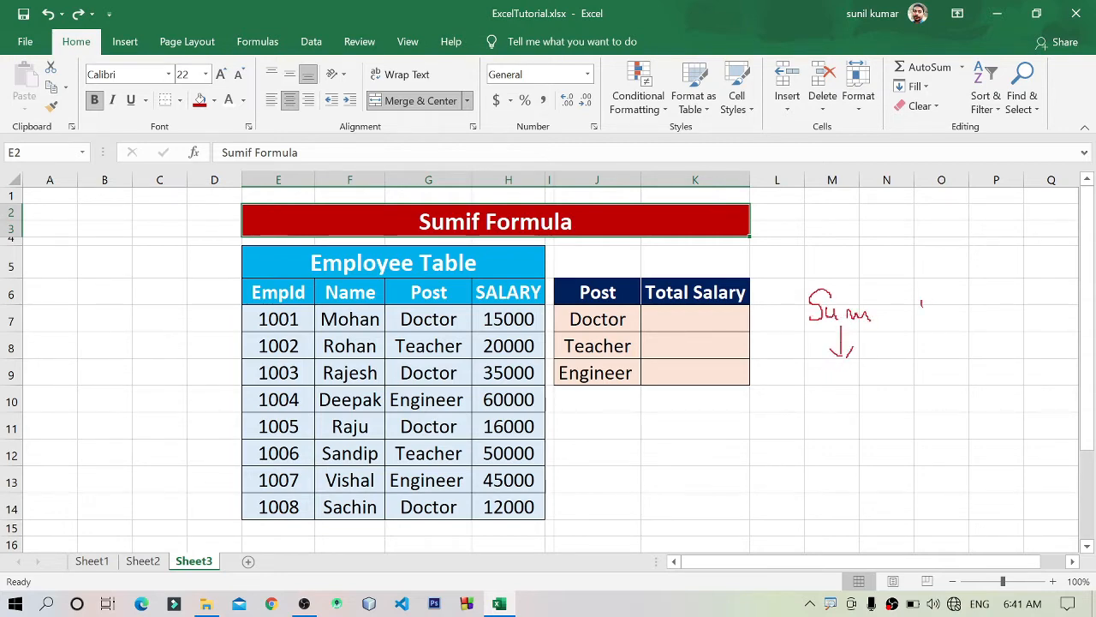
click(924, 287)
mouse_move(921, 305)
mouse_down()
mouse_move(924, 320)
mouse_move(945, 303)
mouse_up()
drag(906, 334, 968, 322)
mouse_move(891, 299)
mouse_down()
mouse_move(887, 326)
mouse_move(902, 314)
mouse_up()
mouse_move(851, 391)
mouse_down()
mouse_move(836, 420)
mouse_move(907, 419)
mouse_up()
drag(927, 384, 918, 426)
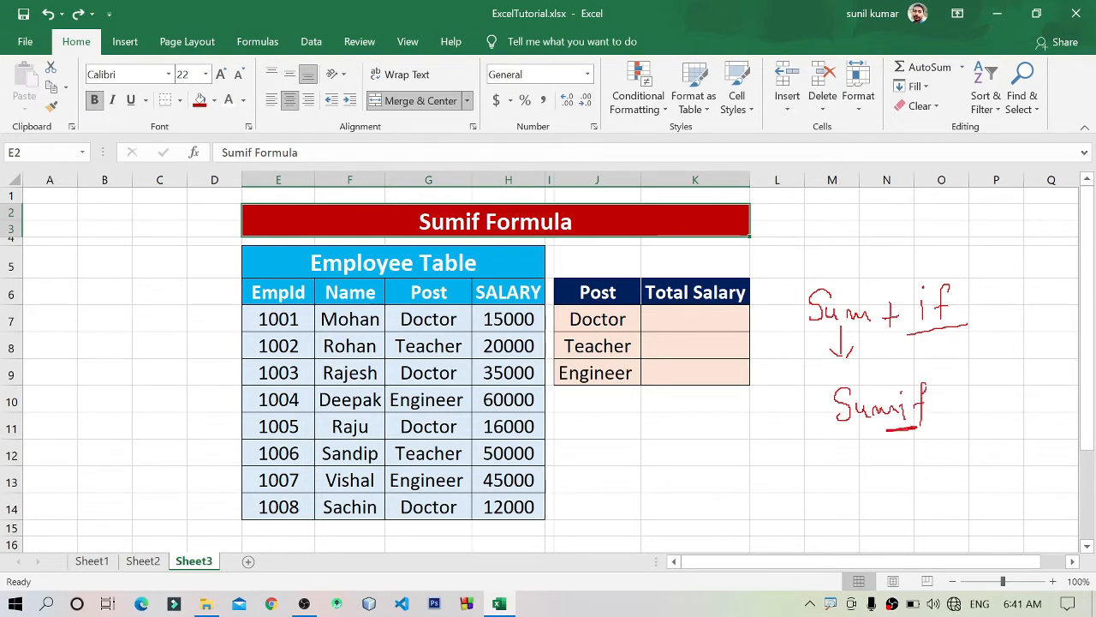
mouse_move(828, 425)
mouse_down()
mouse_move(910, 422)
mouse_move(938, 369)
mouse_move(799, 407)
mouse_move(848, 442)
mouse_up()
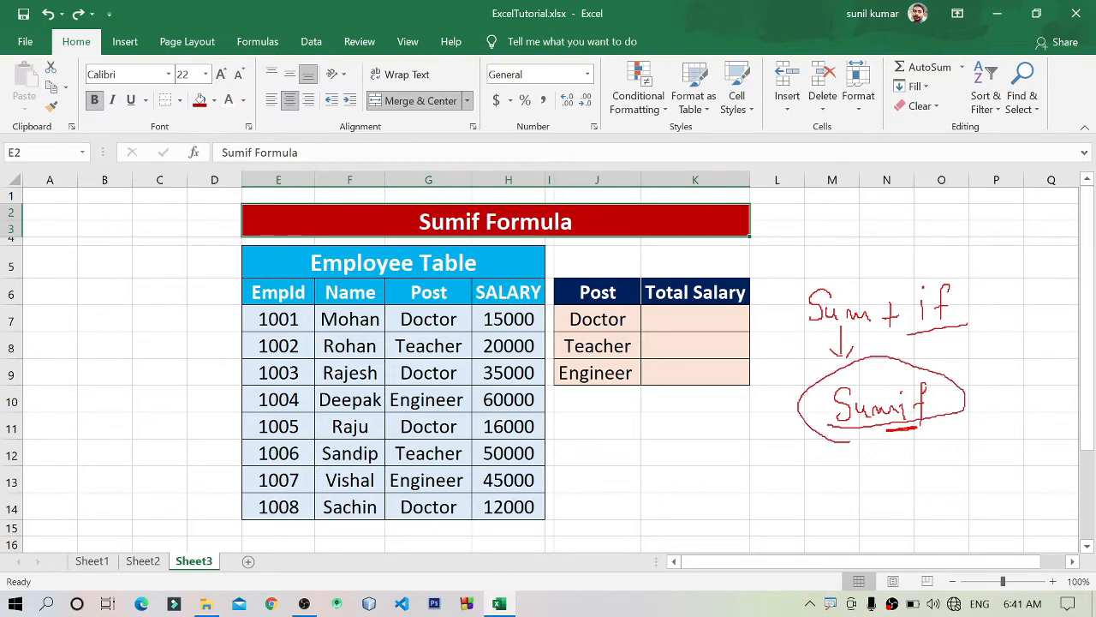
drag(923, 408, 990, 391)
drag(193, 269, 215, 267)
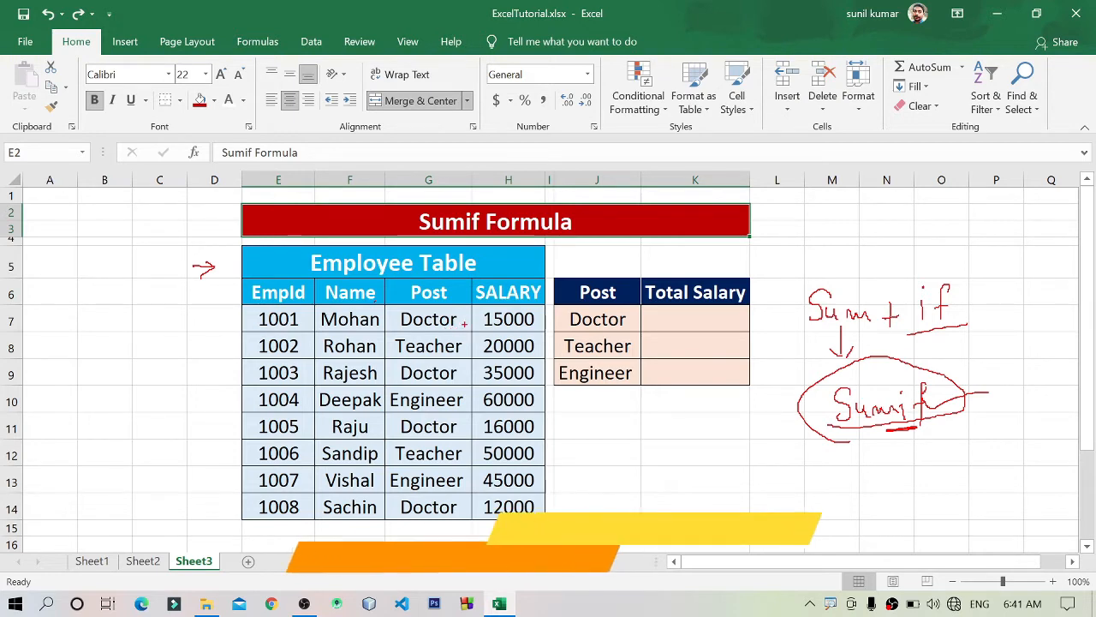
mouse_move(464, 324)
mouse_down()
mouse_move(485, 324)
mouse_move(475, 511)
mouse_up()
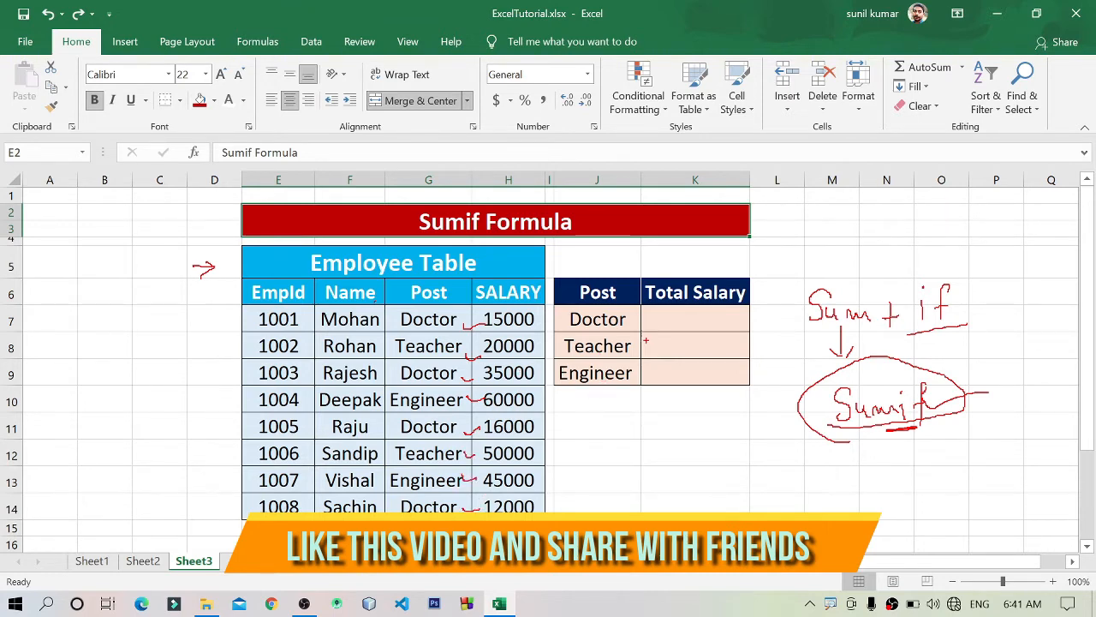
mouse_move(728, 247)
mouse_down()
mouse_move(709, 266)
mouse_move(725, 268)
mouse_up()
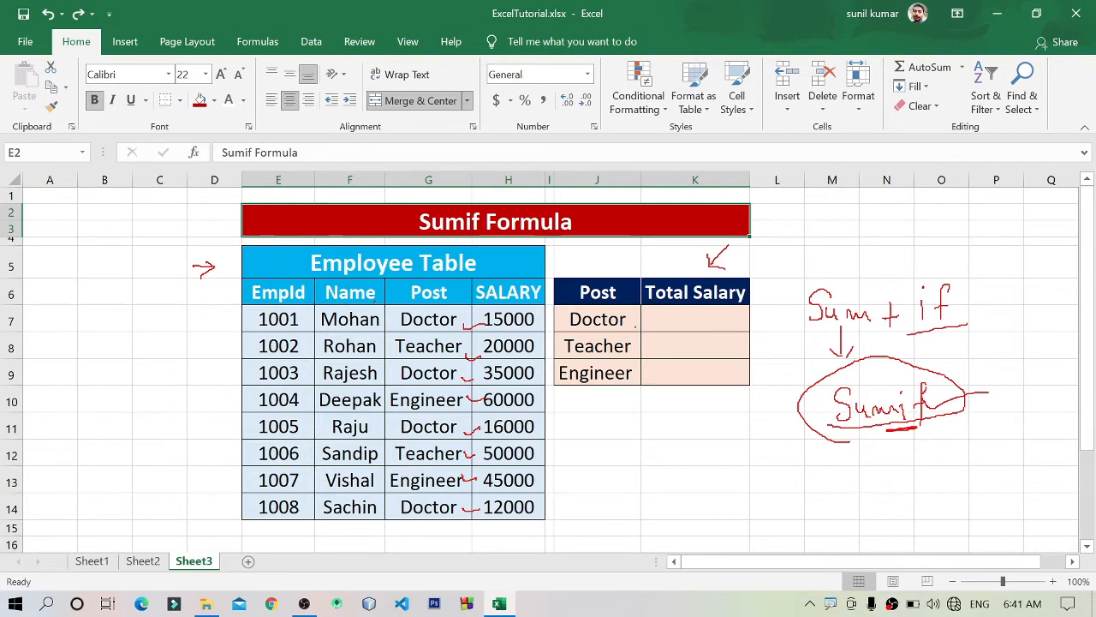
drag(635, 329, 663, 329)
mouse_move(781, 318)
mouse_down()
mouse_move(756, 320)
mouse_move(767, 331)
mouse_up()
mouse_move(406, 310)
mouse_down()
mouse_move(428, 333)
mouse_move(406, 310)
mouse_up()
mouse_move(396, 361)
mouse_down()
mouse_move(396, 382)
mouse_move(406, 361)
mouse_up()
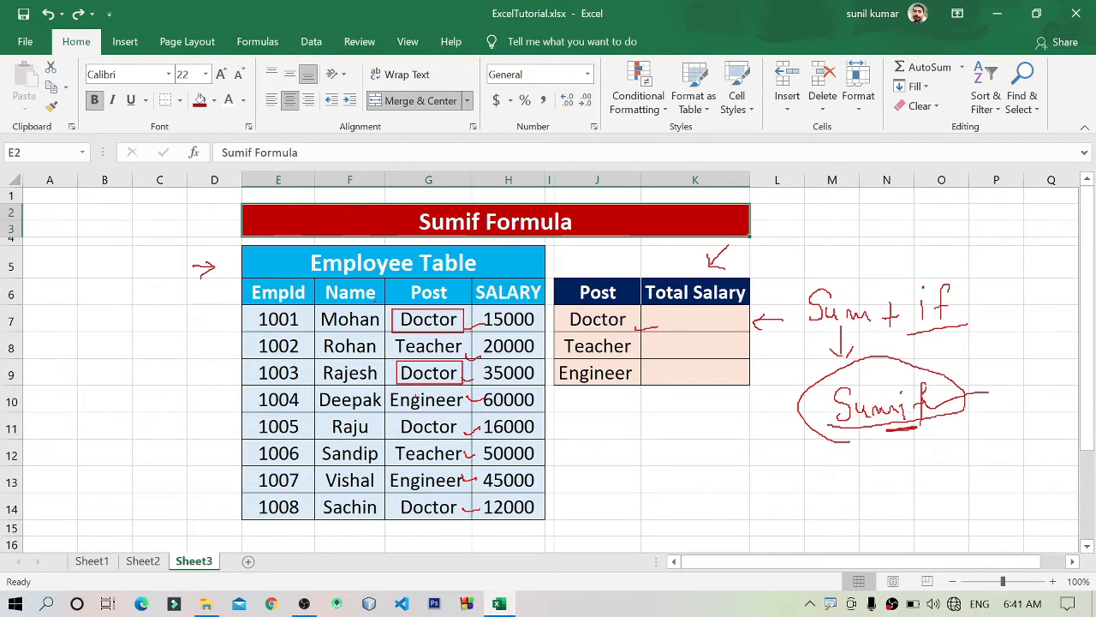
mouse_move(397, 417)
mouse_down()
mouse_move(444, 418)
mouse_move(465, 437)
mouse_move(399, 438)
mouse_up()
drag(393, 494, 464, 512)
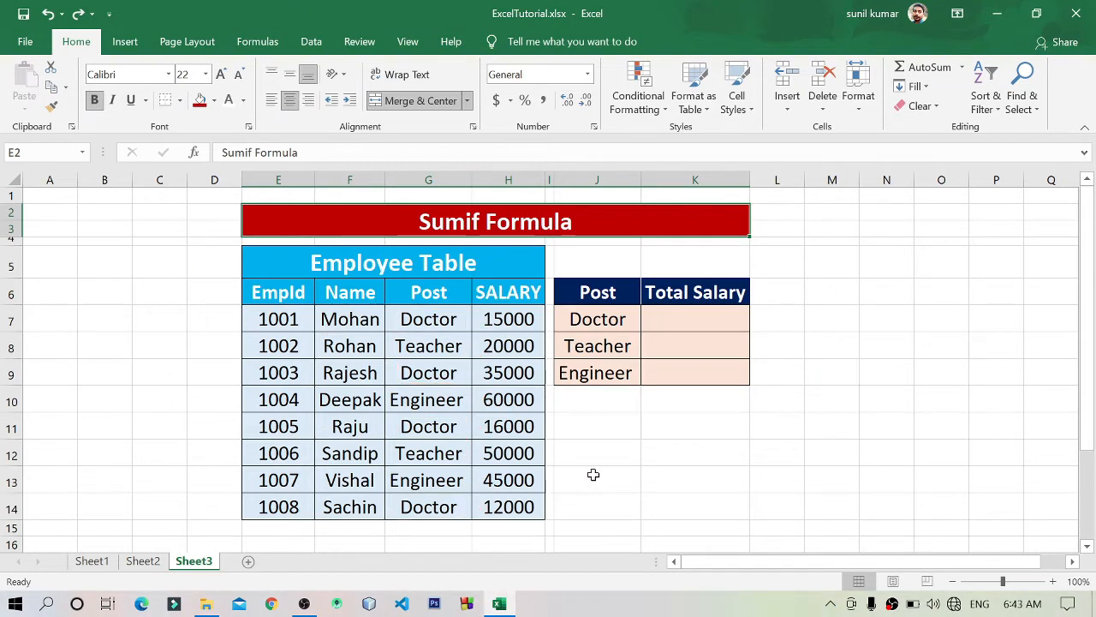
Step: Start a SUMIF formula in the Doctor row's Total Salary cell K7, using the Post cells G7:G14 as the range
click(689, 319)
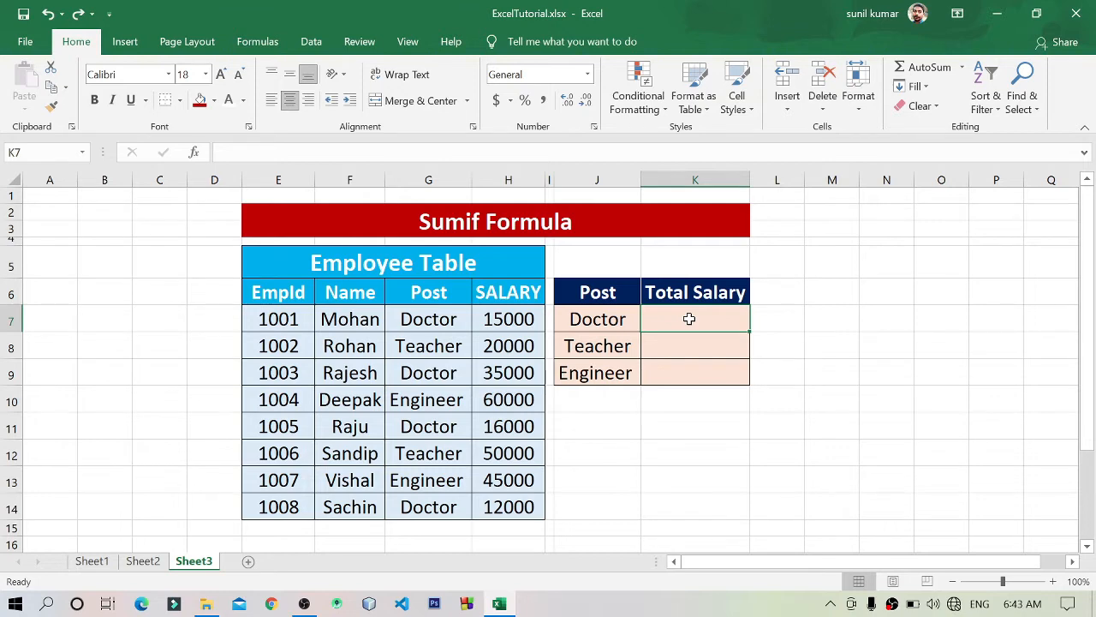
text(=)
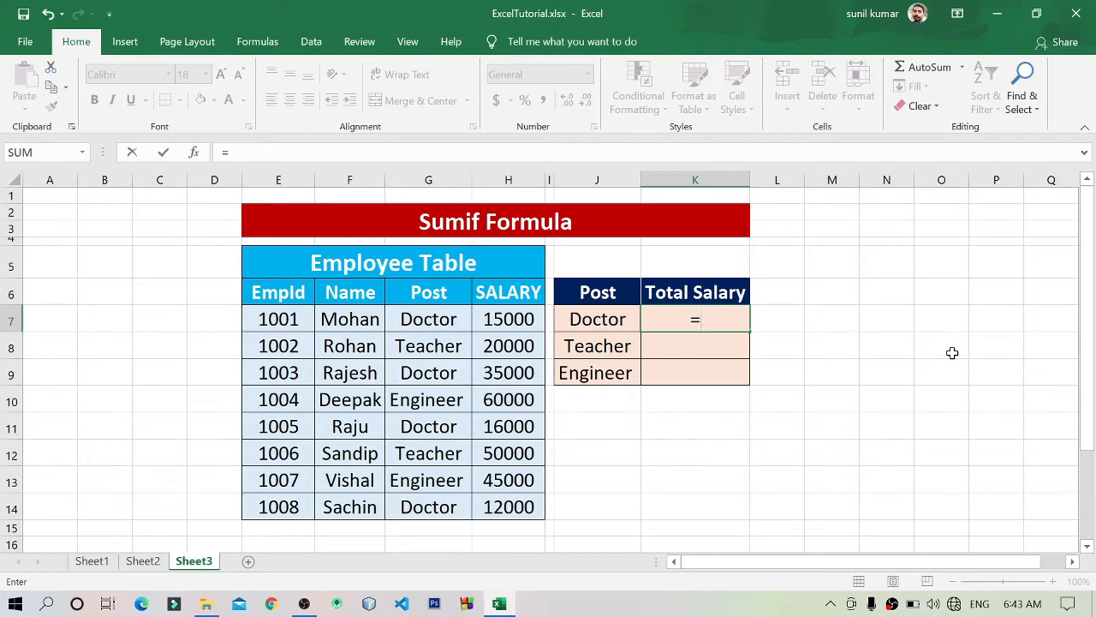
text(sumif)
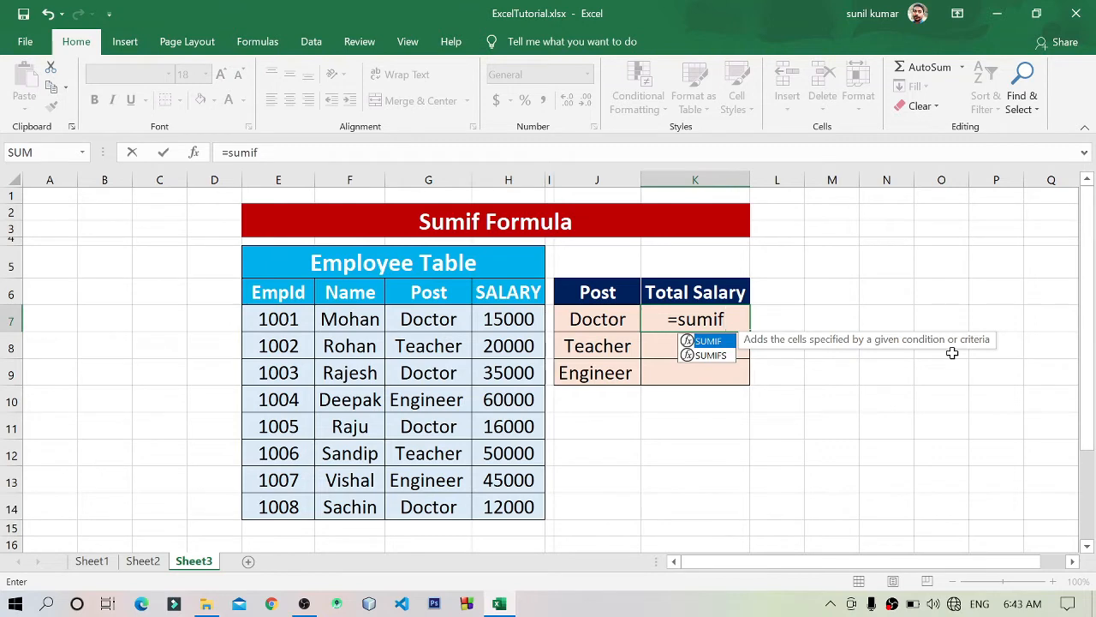
text(()
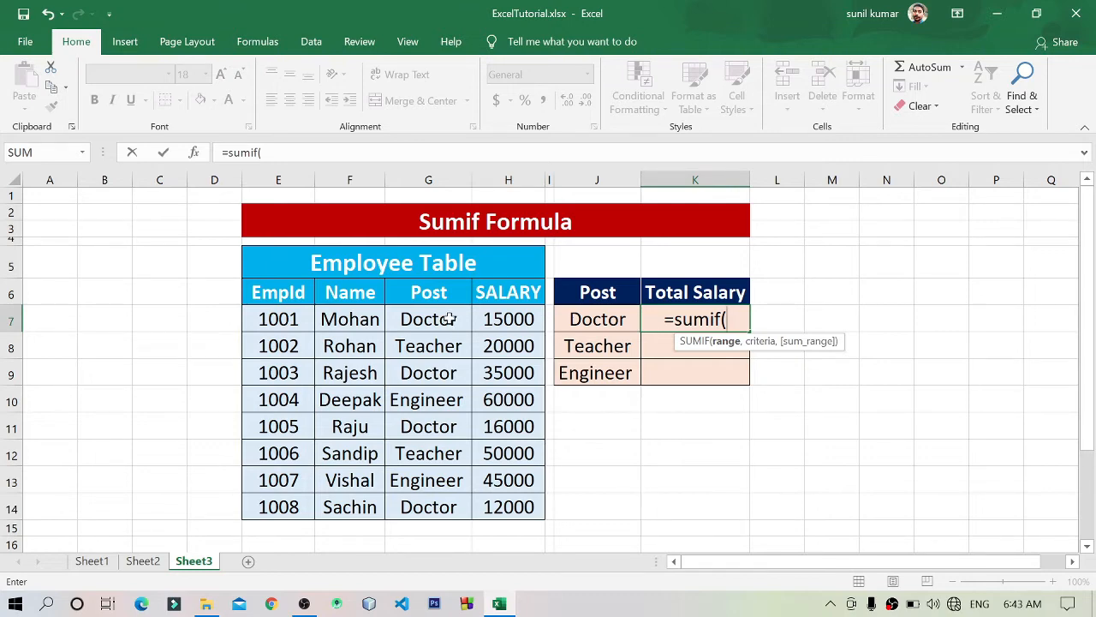
drag(451, 319, 435, 505)
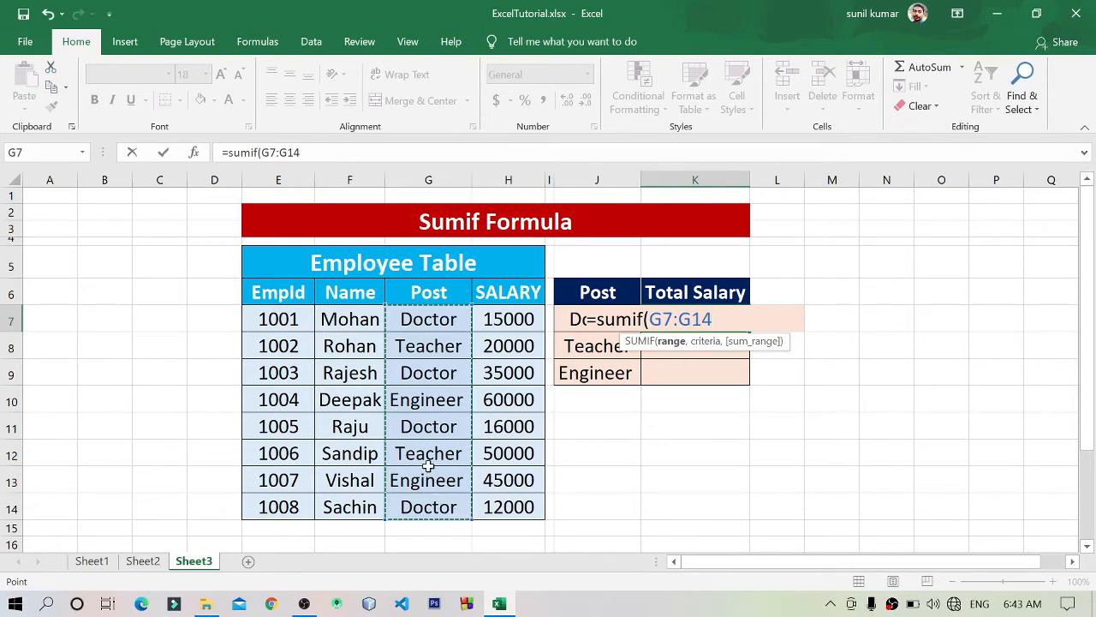
key(F2)
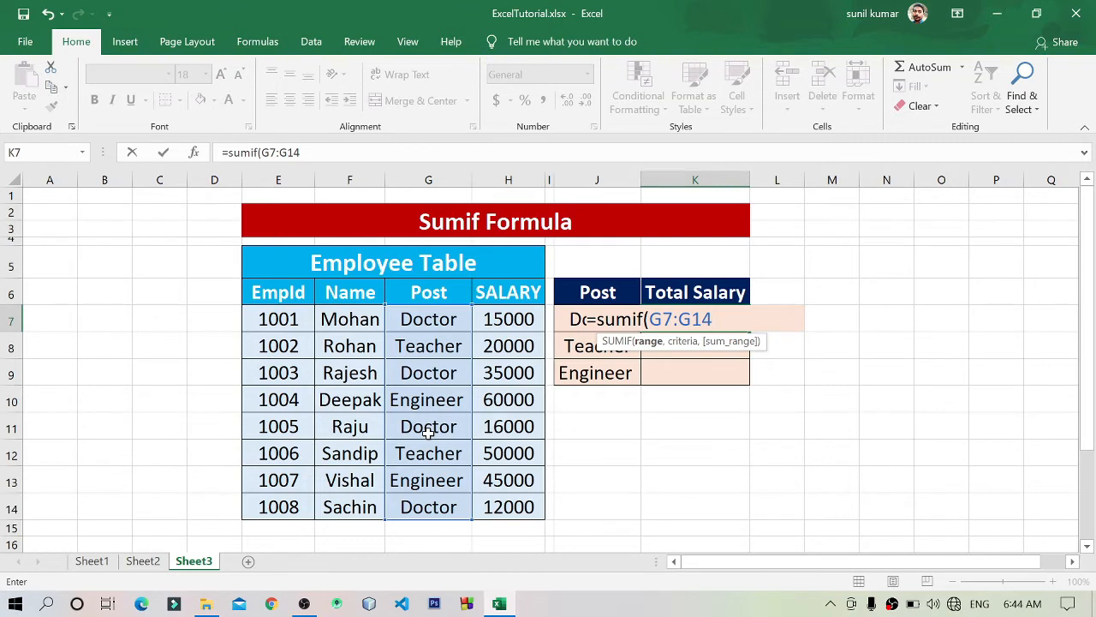
text(,)
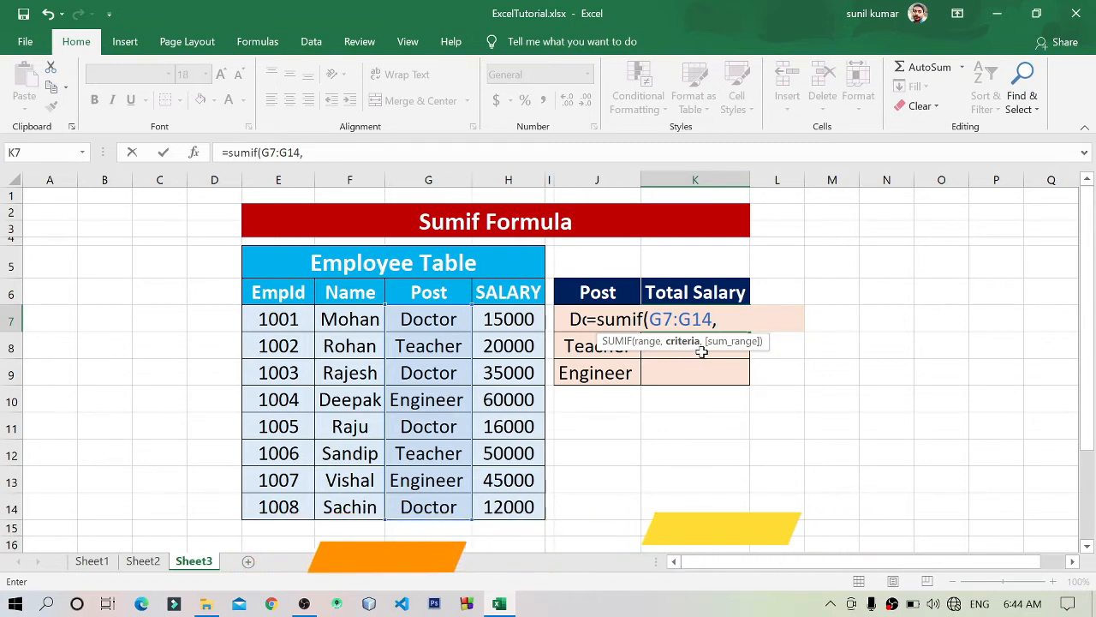
Step: Complete the K7 formula with "Doctor" as the criteria and the salary cells H7:H14 as the sum range
text("D)
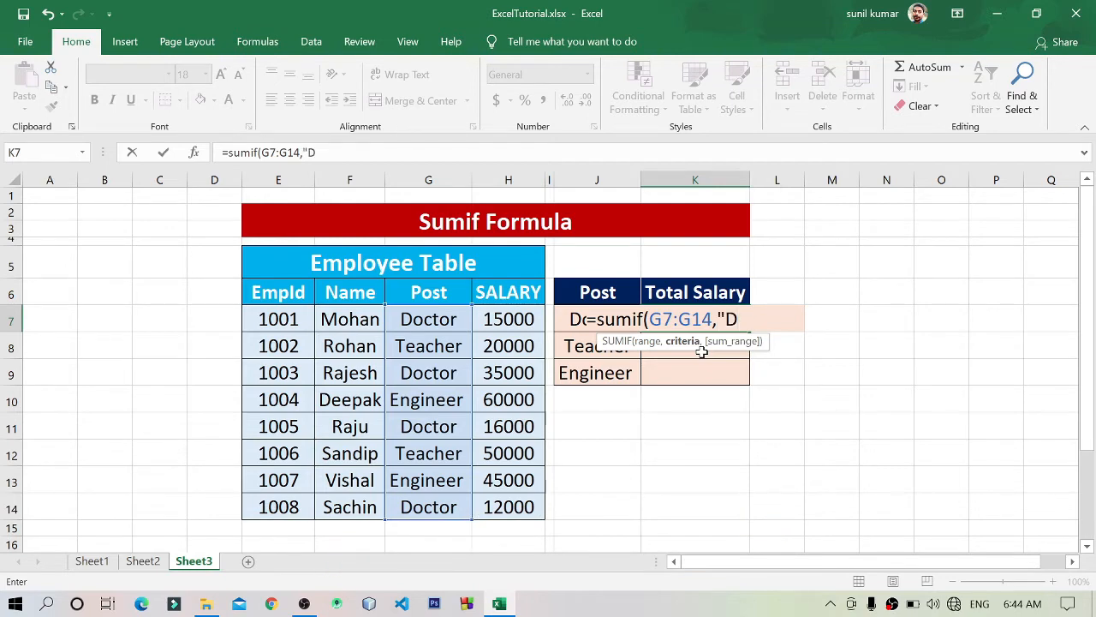
text(octor")
text(,)
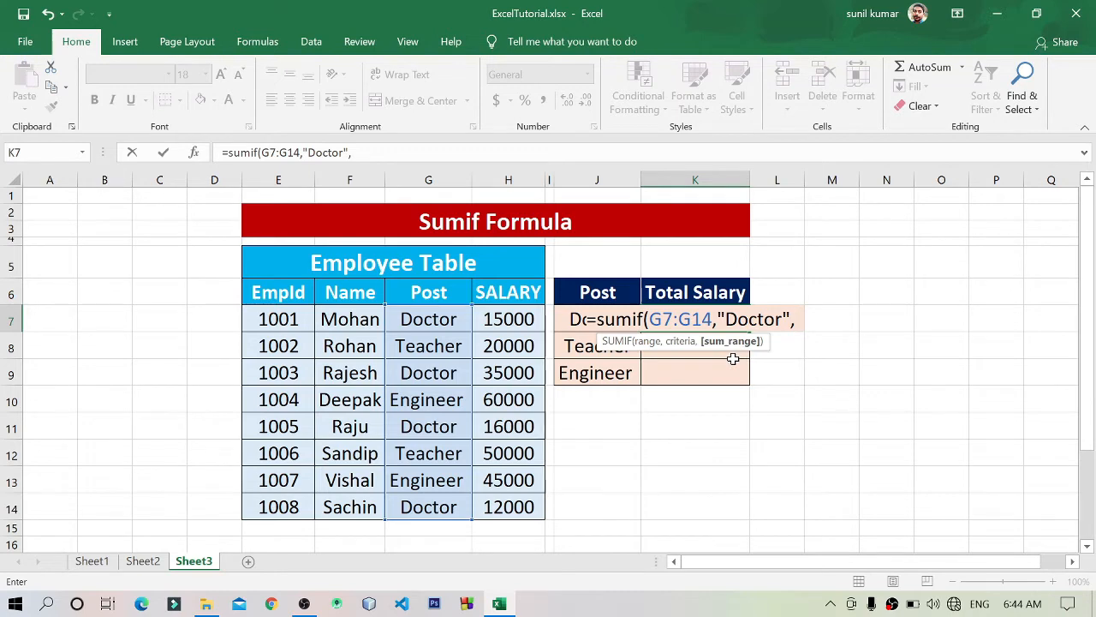
drag(518, 317, 498, 495)
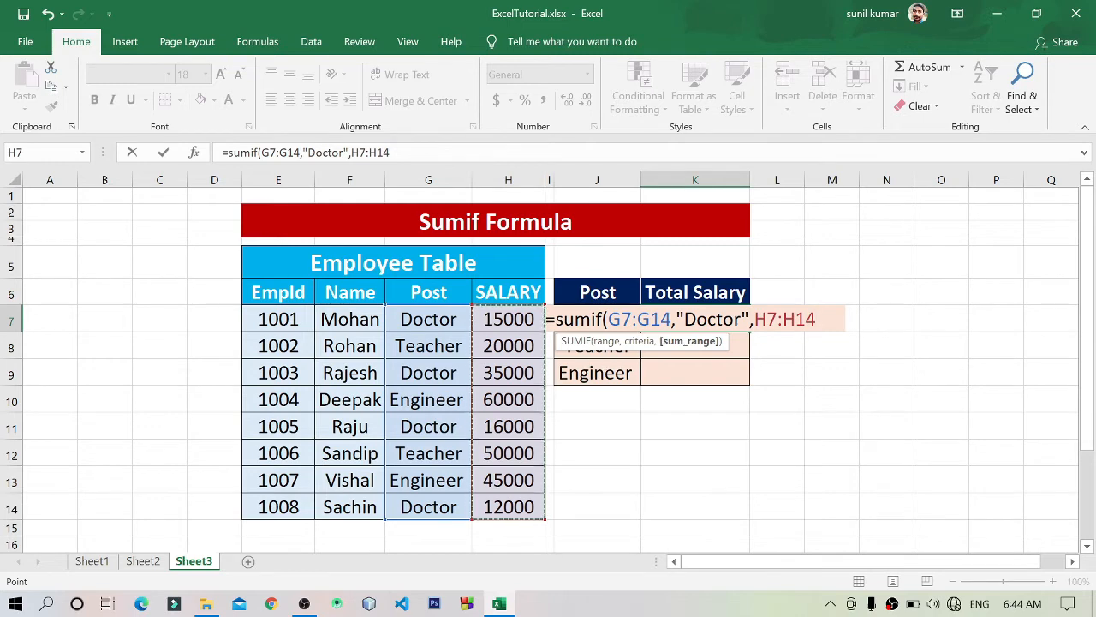
drag(735, 319, 816, 319)
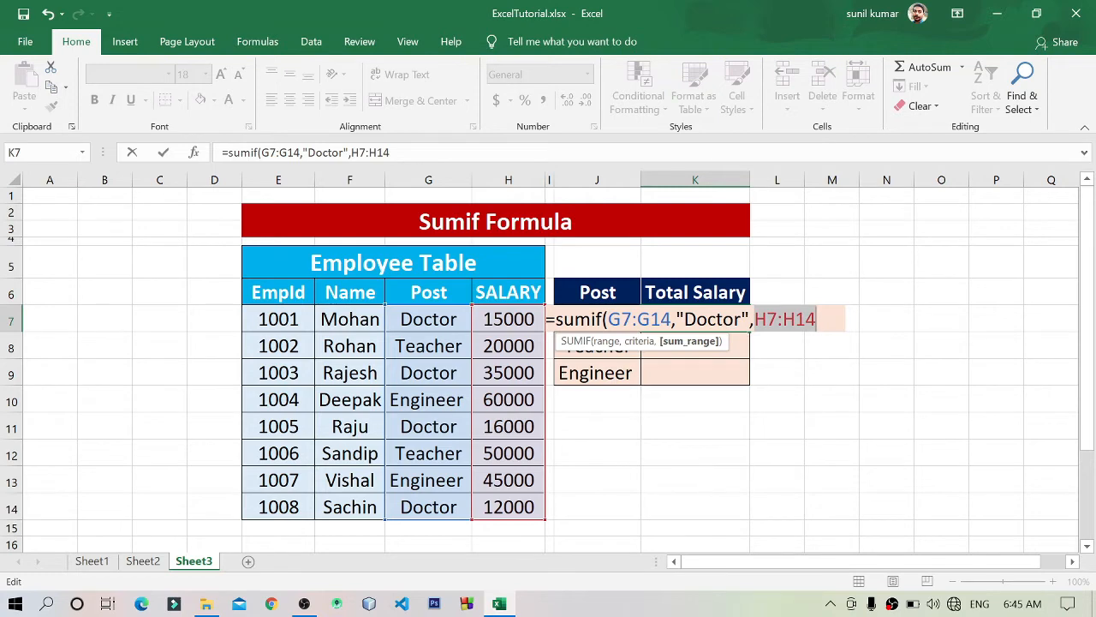
key(Return)
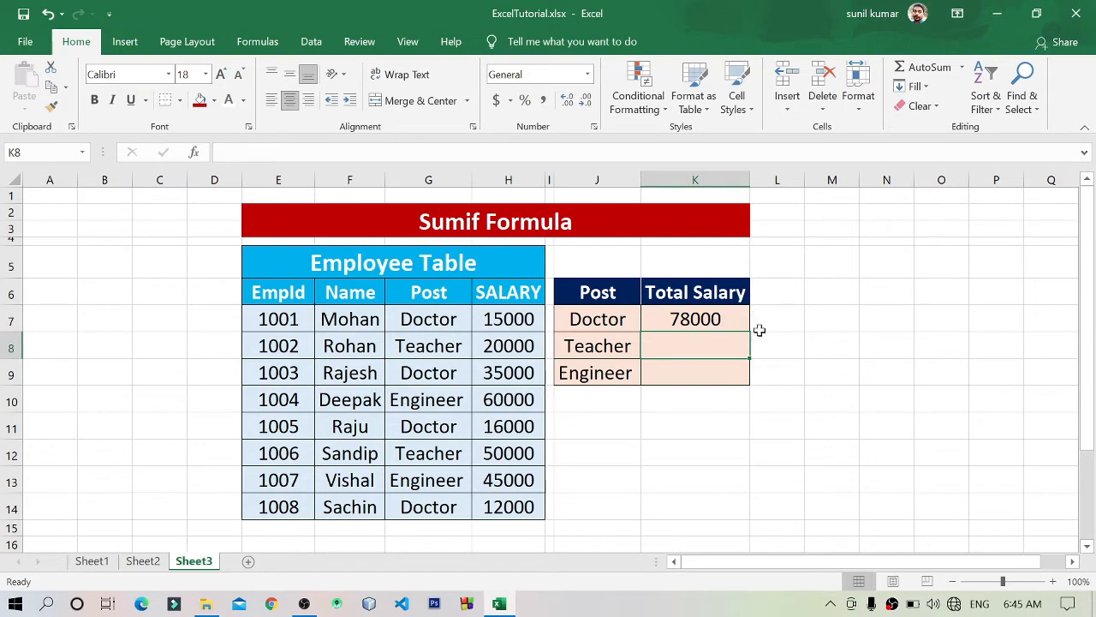
click(711, 323)
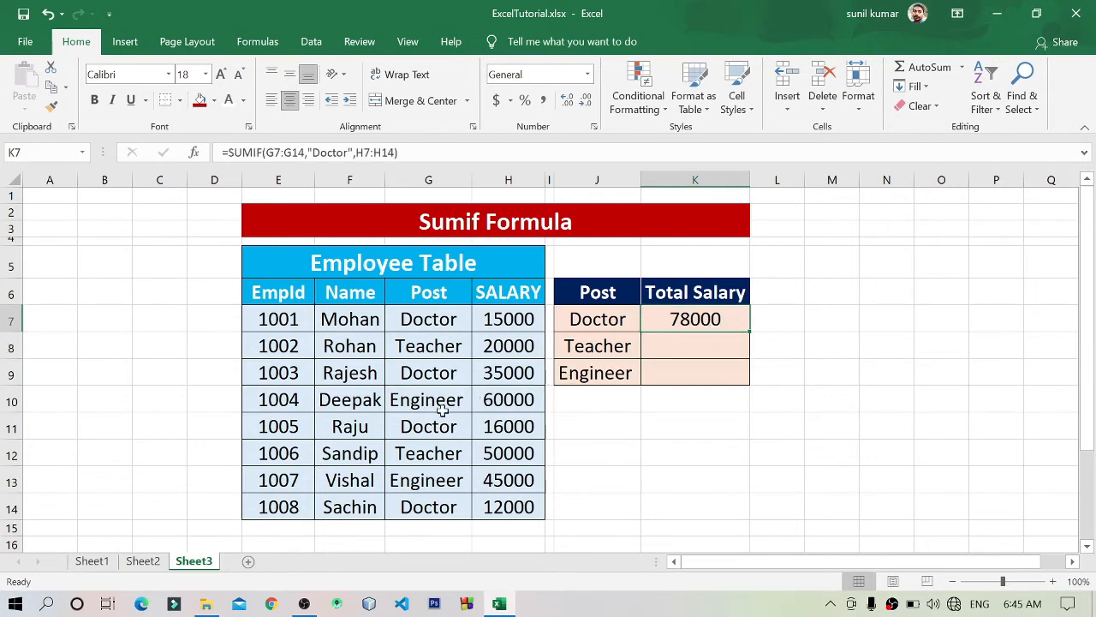
Step: Add up the four Doctor salaries manually in cell N9 with the formula =H7+H9+H11+H14
click(893, 374)
text(=)
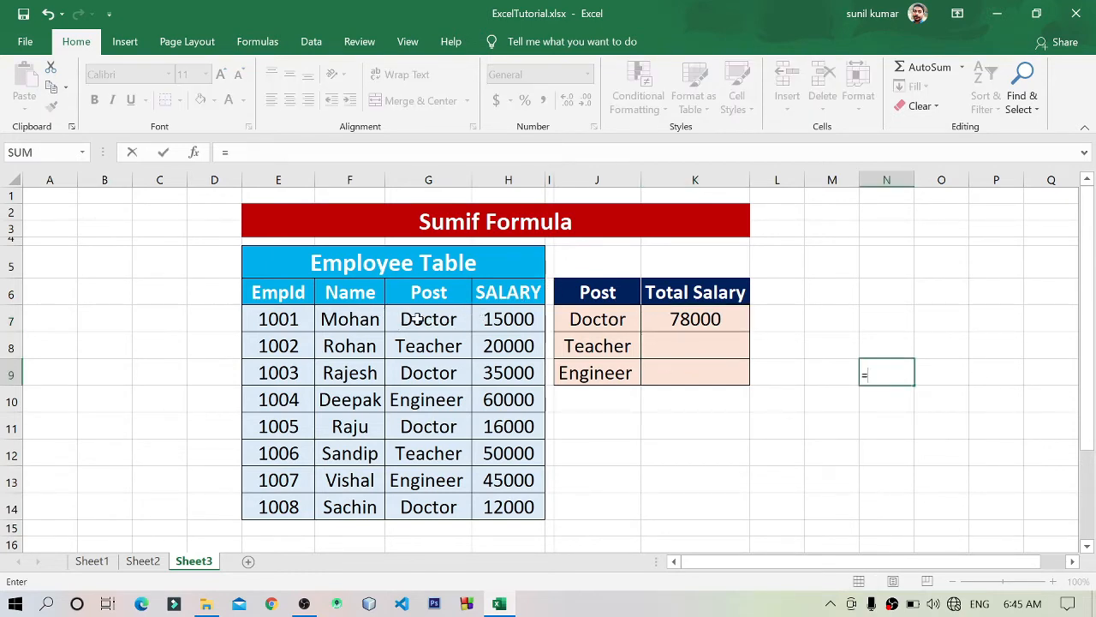
click(504, 317)
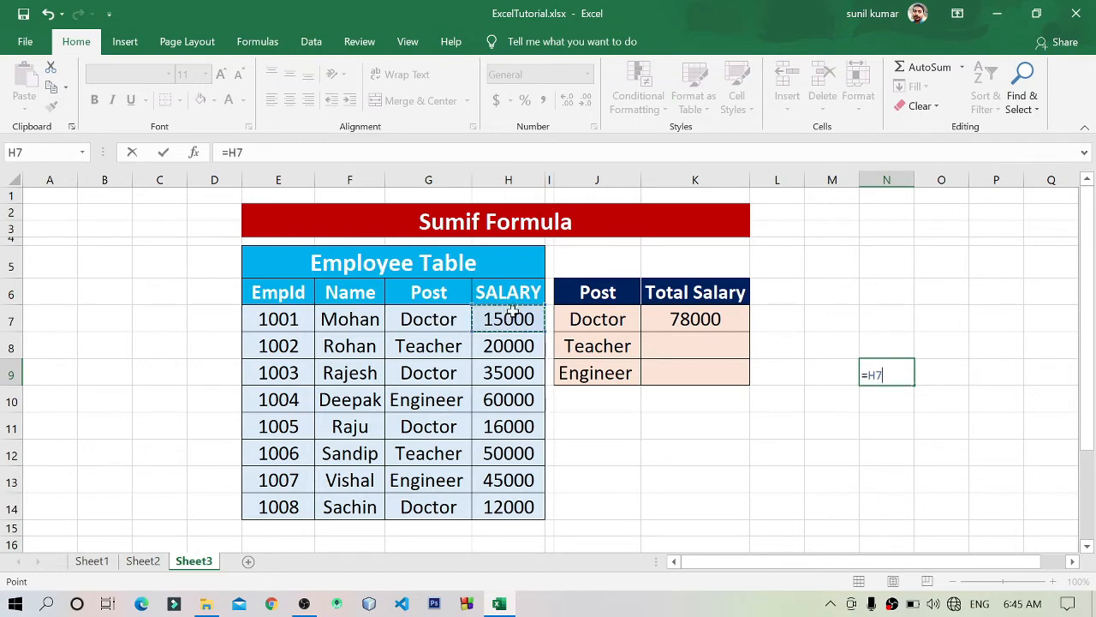
text(+)
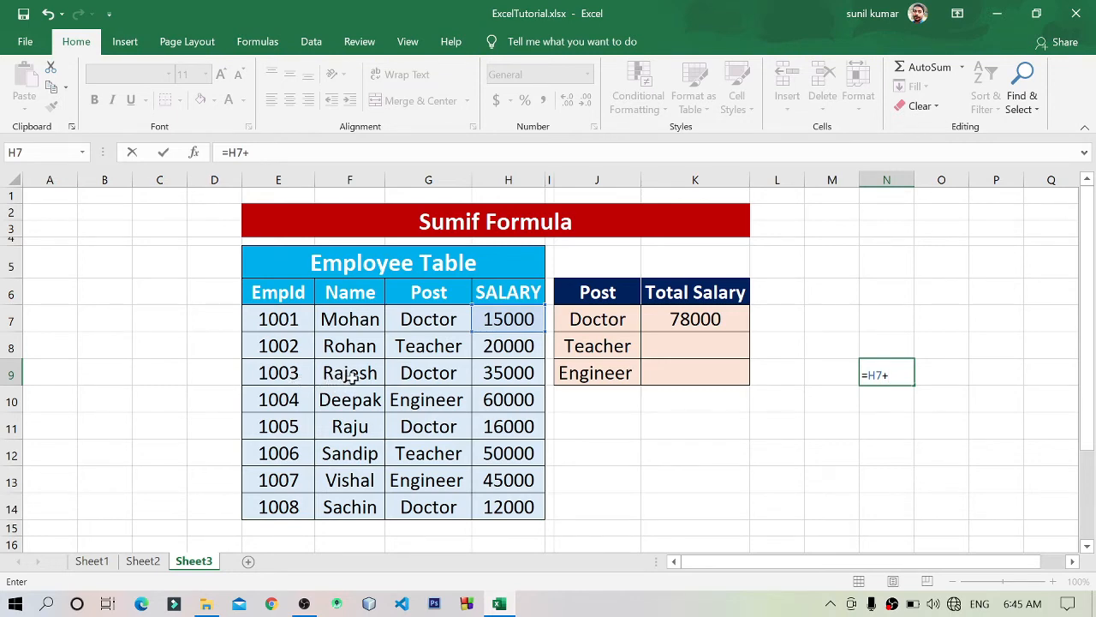
click(518, 373)
text(+)
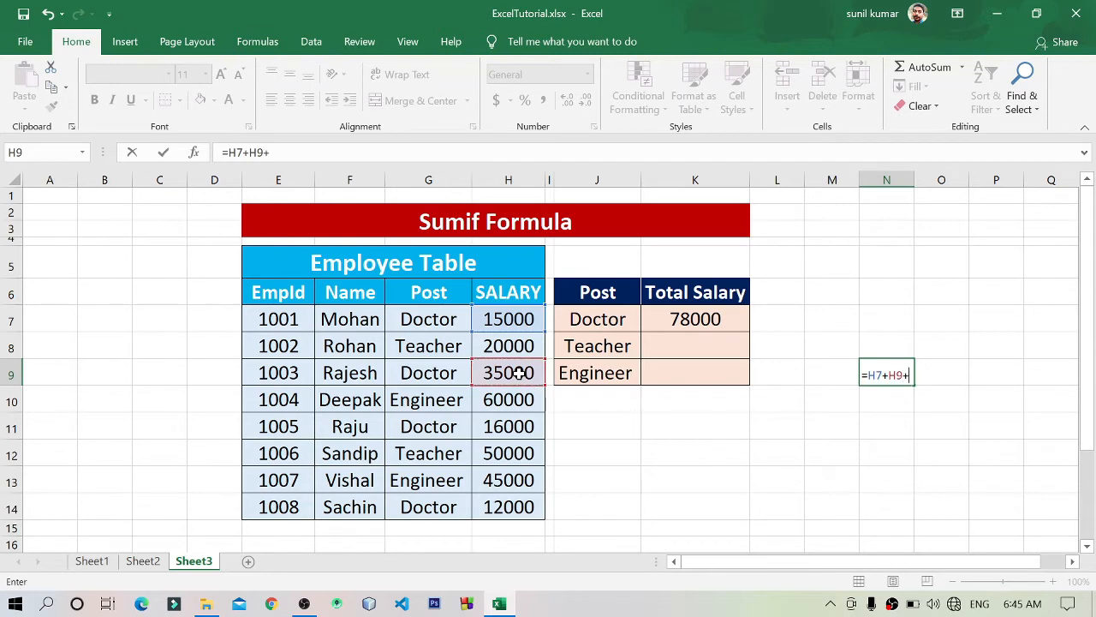
click(519, 426)
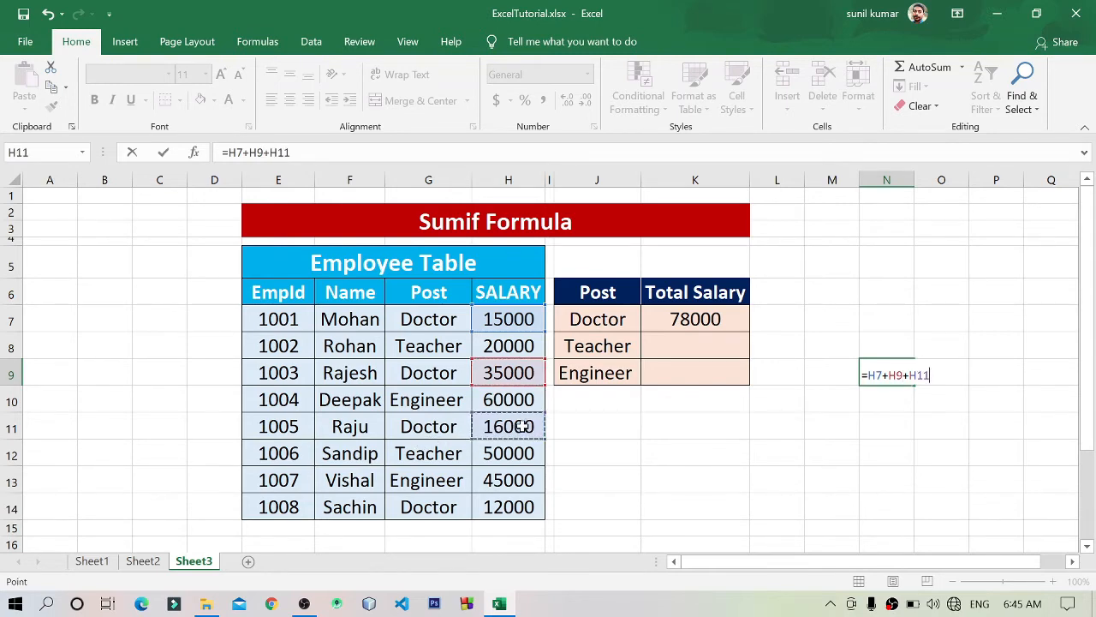
text(+)
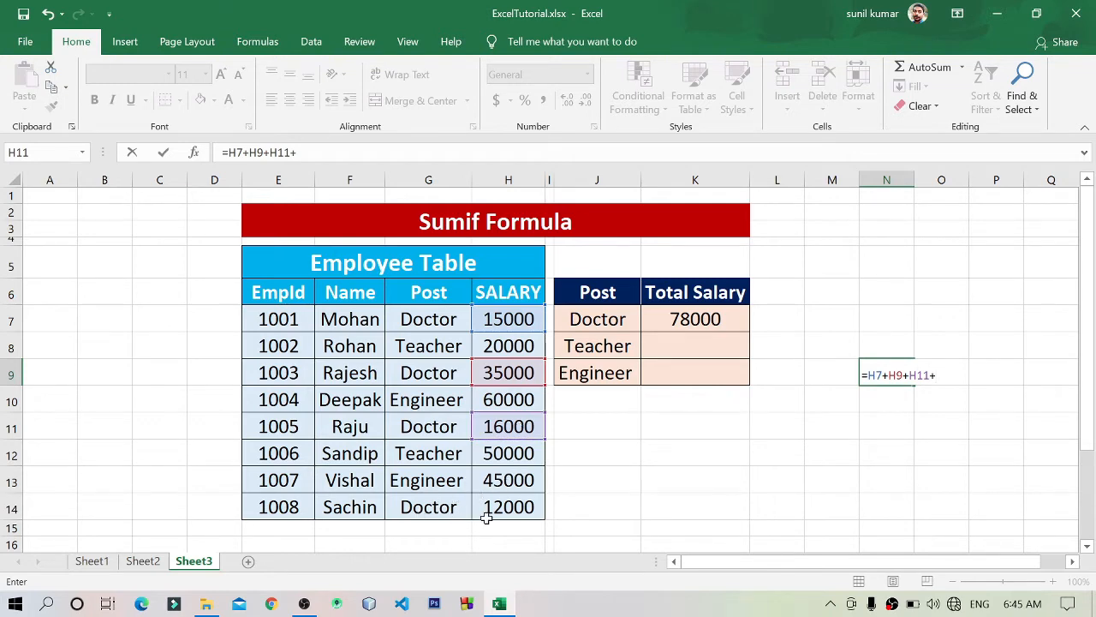
click(518, 507)
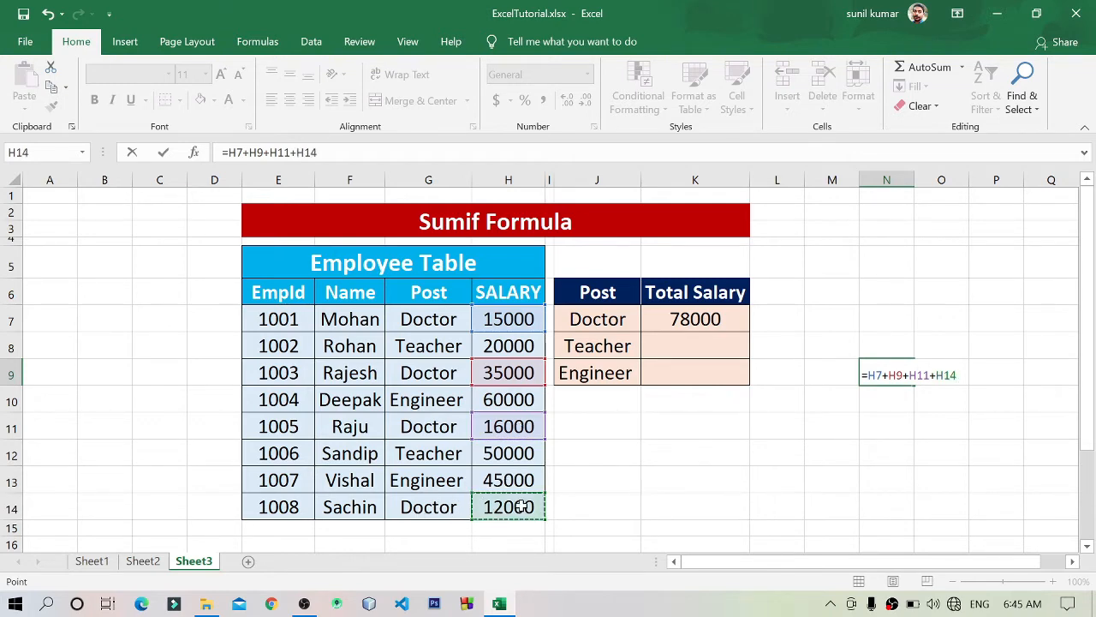
key(Return)
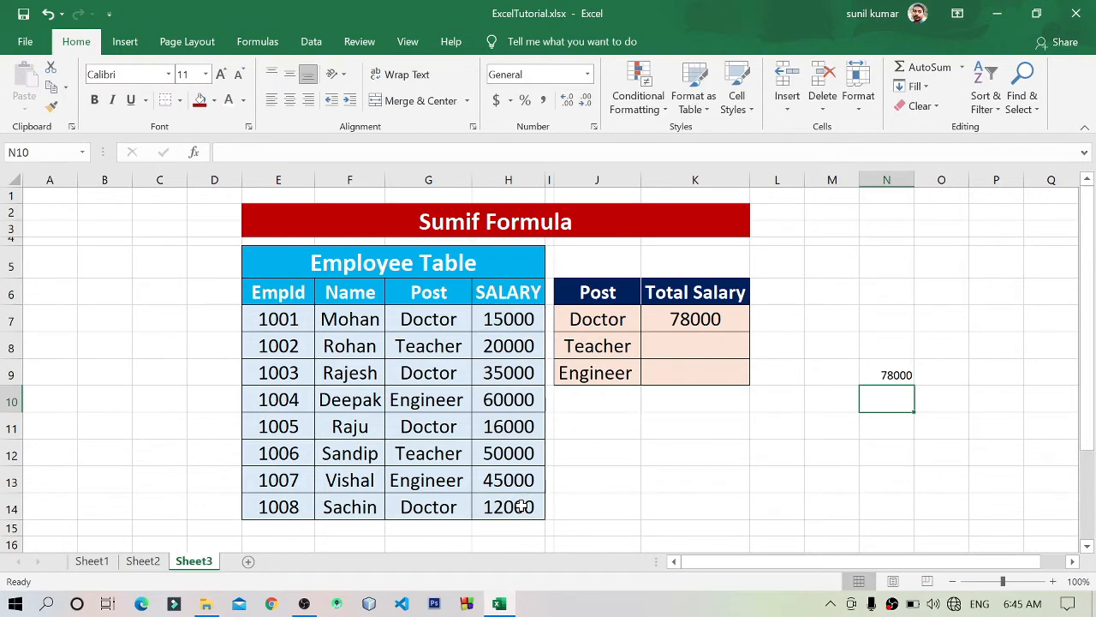
Step: Compare the manual total in N9 with the SUMIF result for Doctor in K7
key(Up)
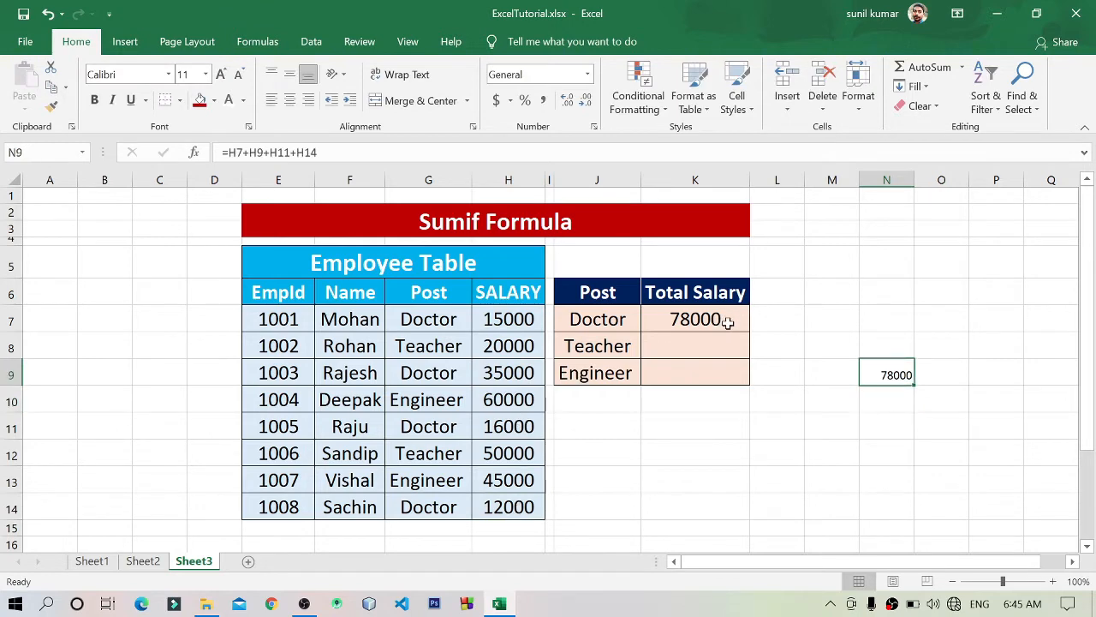
click(727, 321)
click(895, 366)
click(600, 399)
click(902, 370)
drag(859, 343, 923, 403)
click(908, 370)
Step: Start a SUMIF formula in the Teacher row's Total Salary cell K8, using the Post cells G7:G14 as the range
click(696, 350)
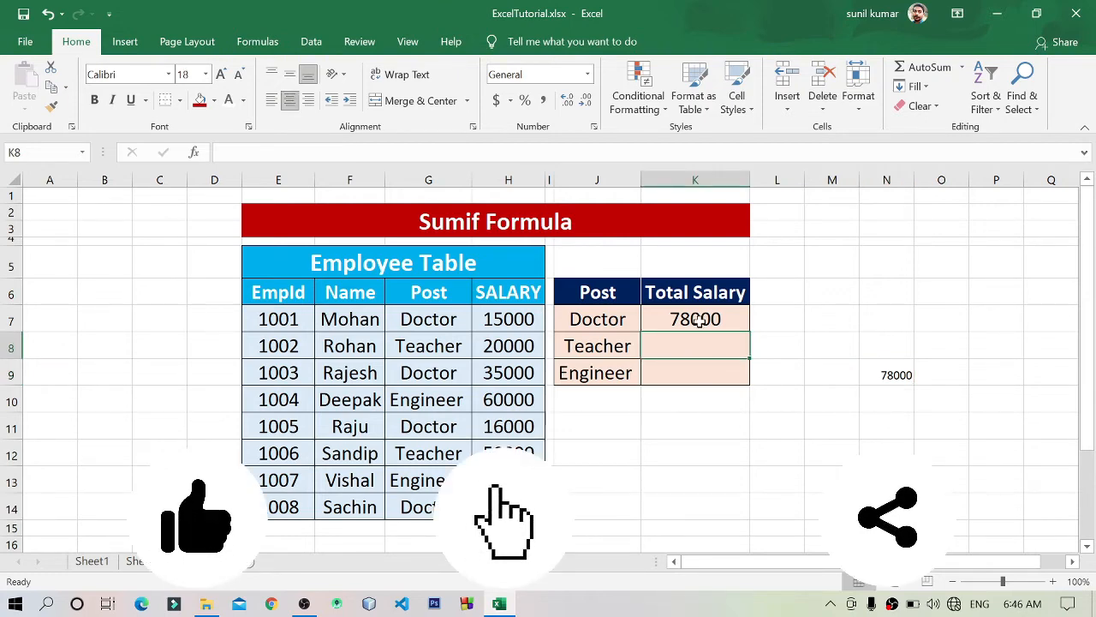
text(=sum)
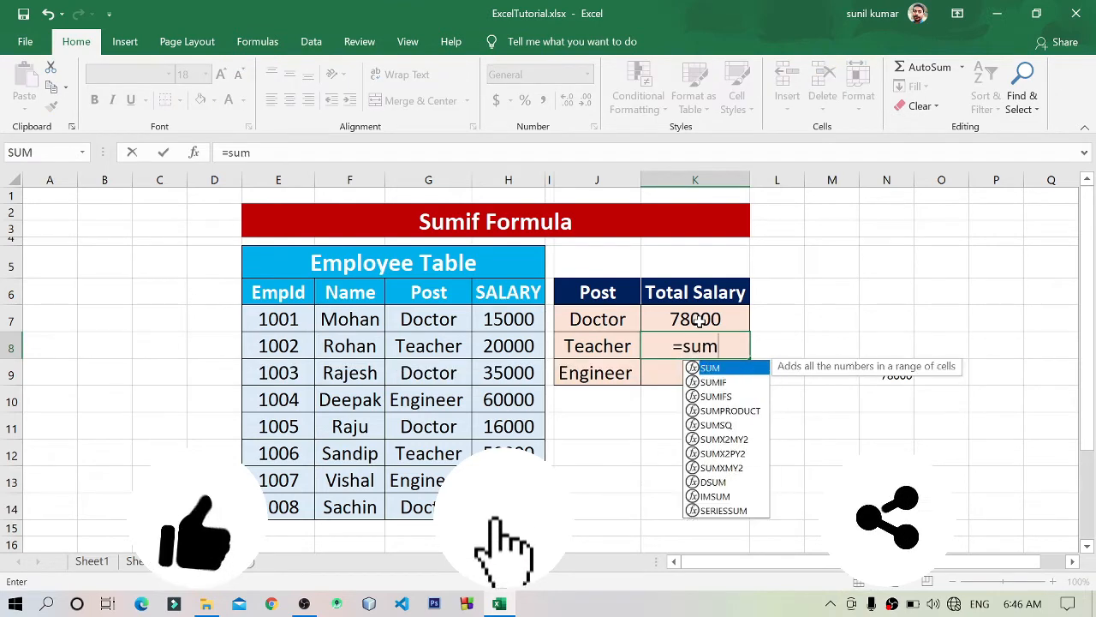
text(()
key(BackSpace)
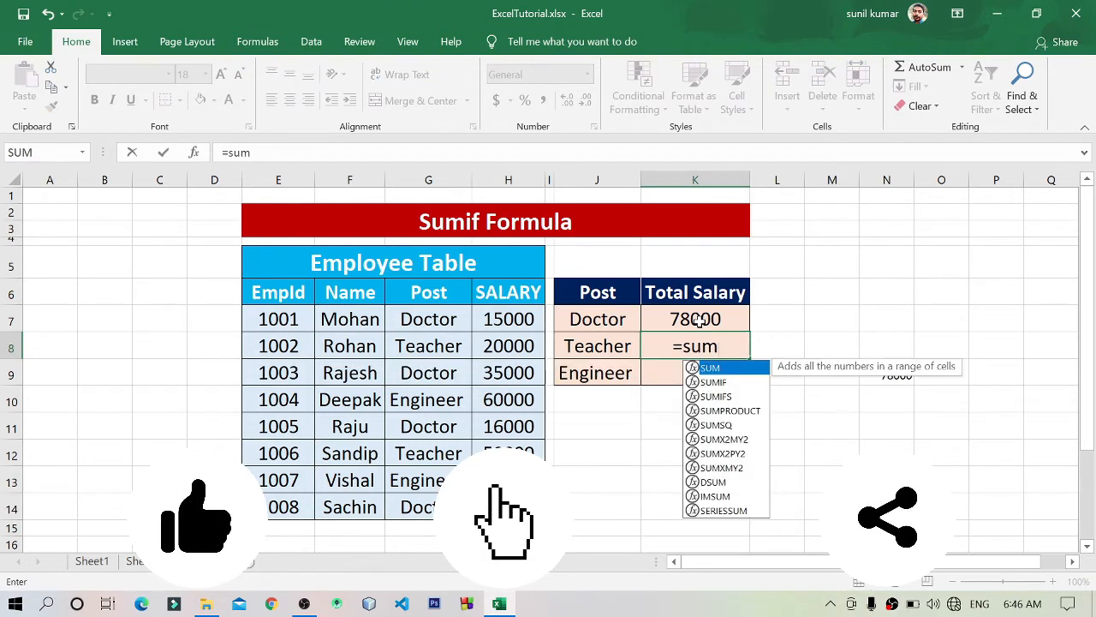
text(if()
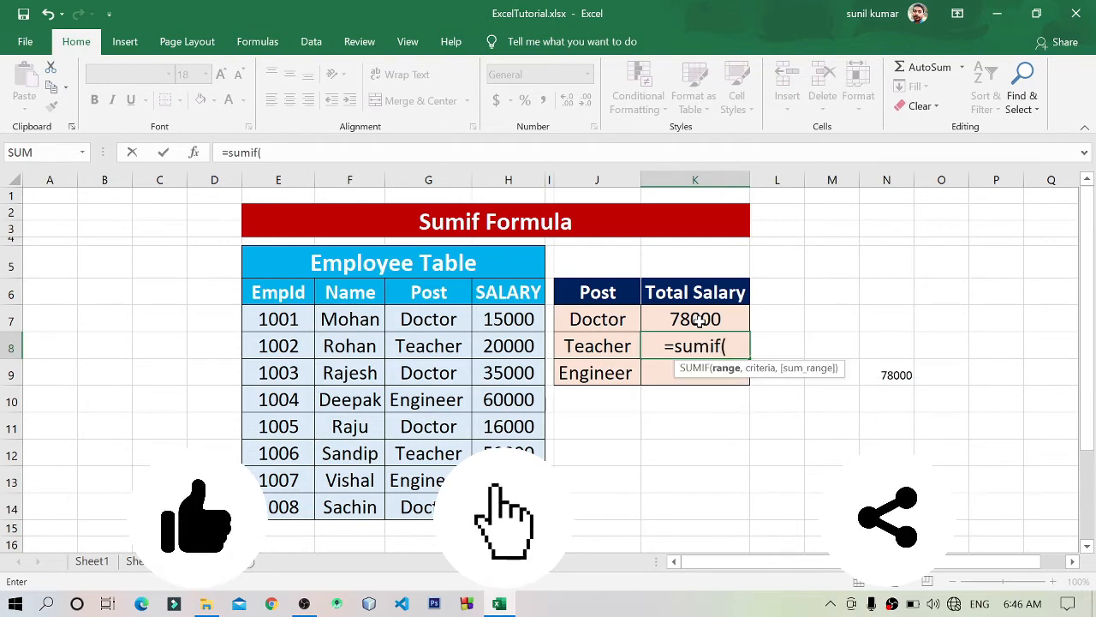
click(438, 318)
drag(438, 318, 435, 508)
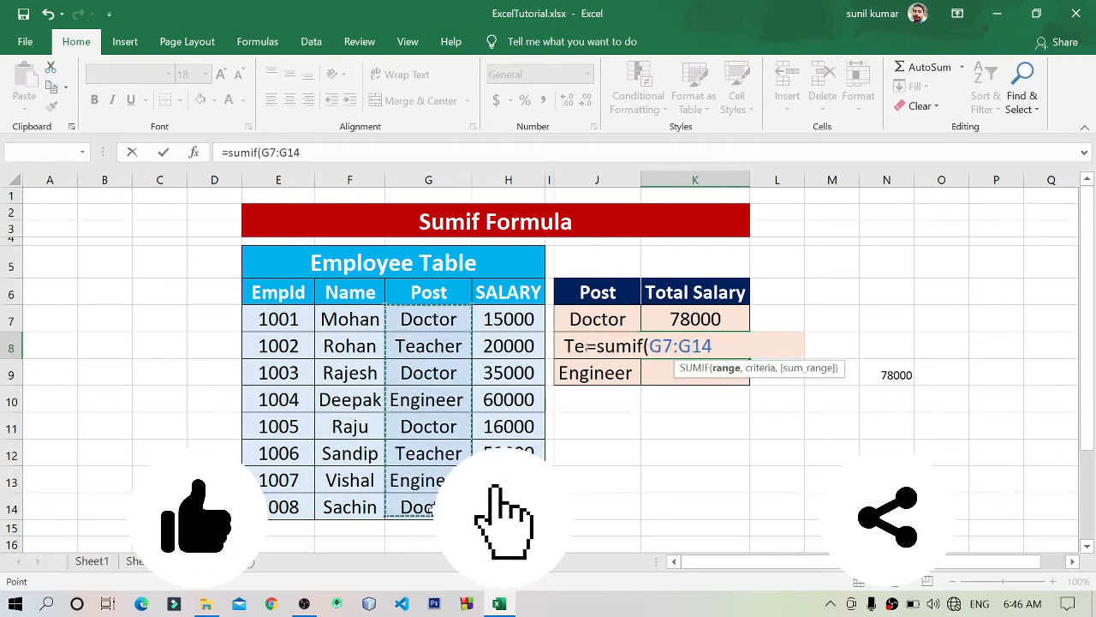
text(,)
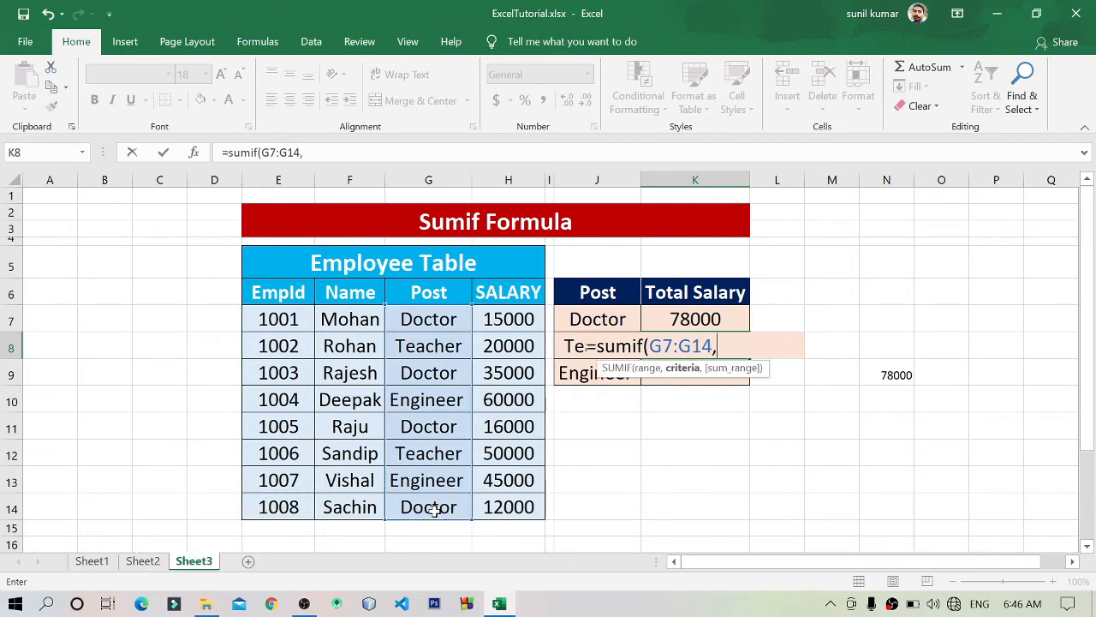
Step: Complete the K8 formula with "Teacher" as the criteria and the salary cells H7:H14 as the sum range
text("Teacher)
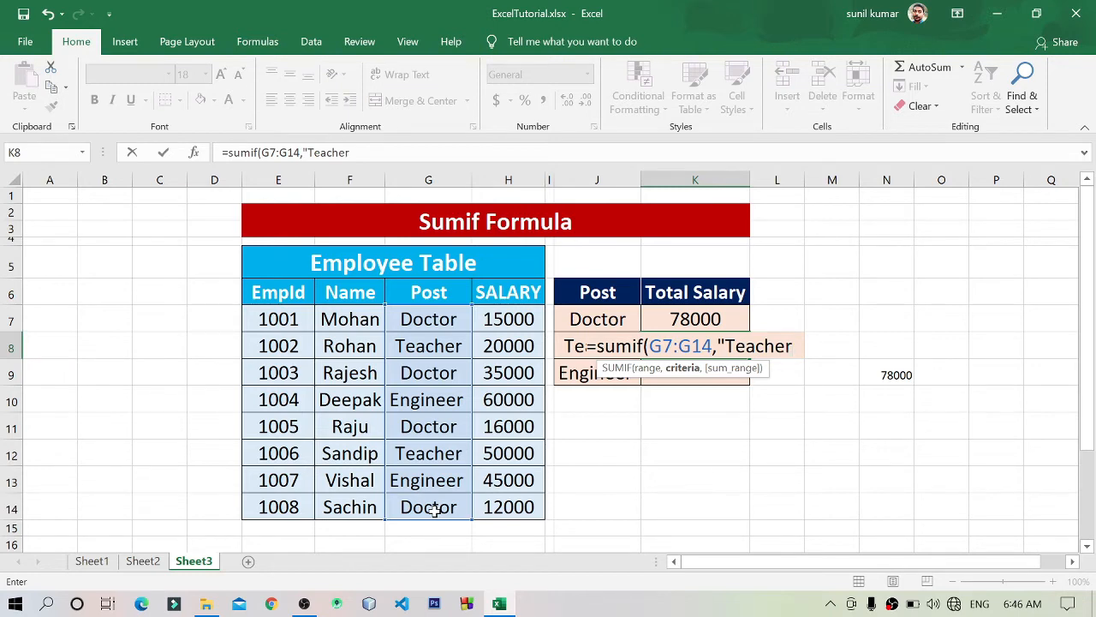
text("m\)
key(BackSpace)
key(BackSpace)
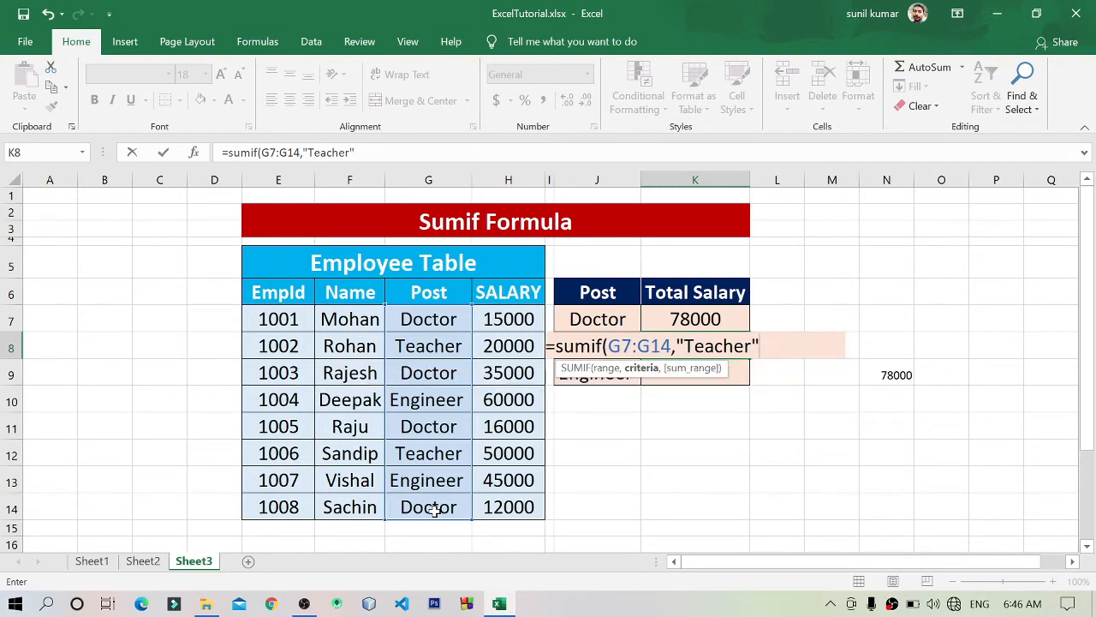
text(,)
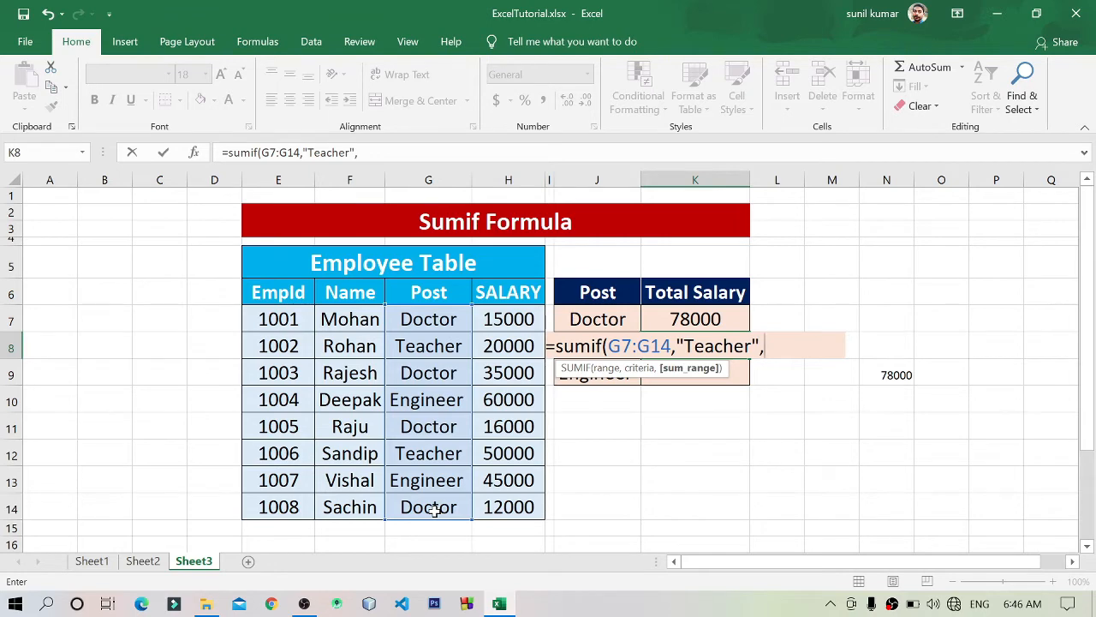
drag(495, 322, 527, 505)
text())
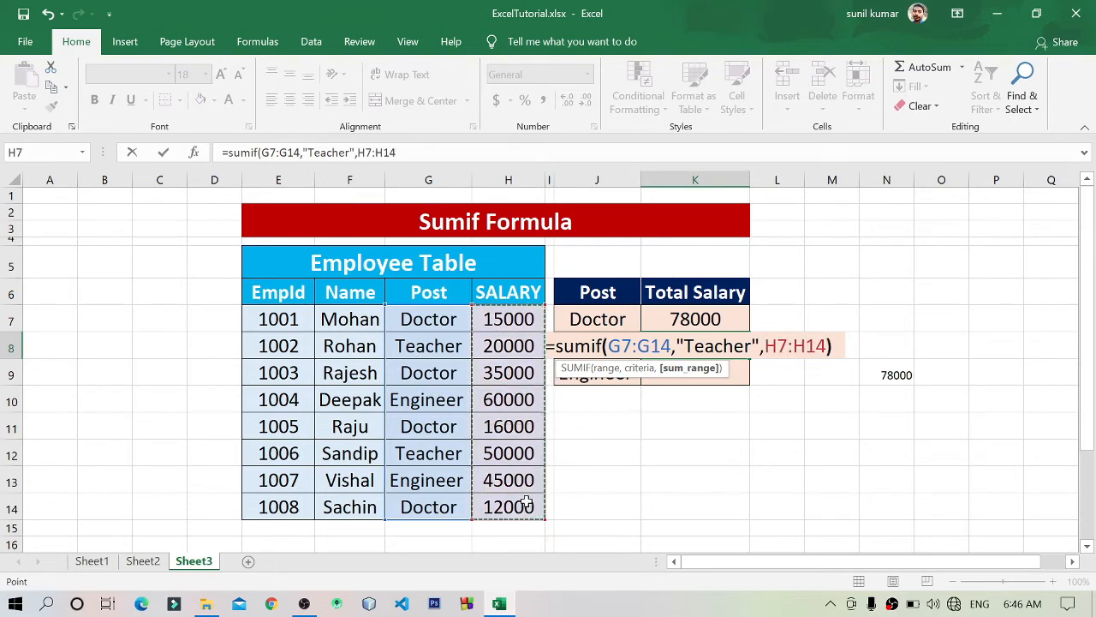
key(Return)
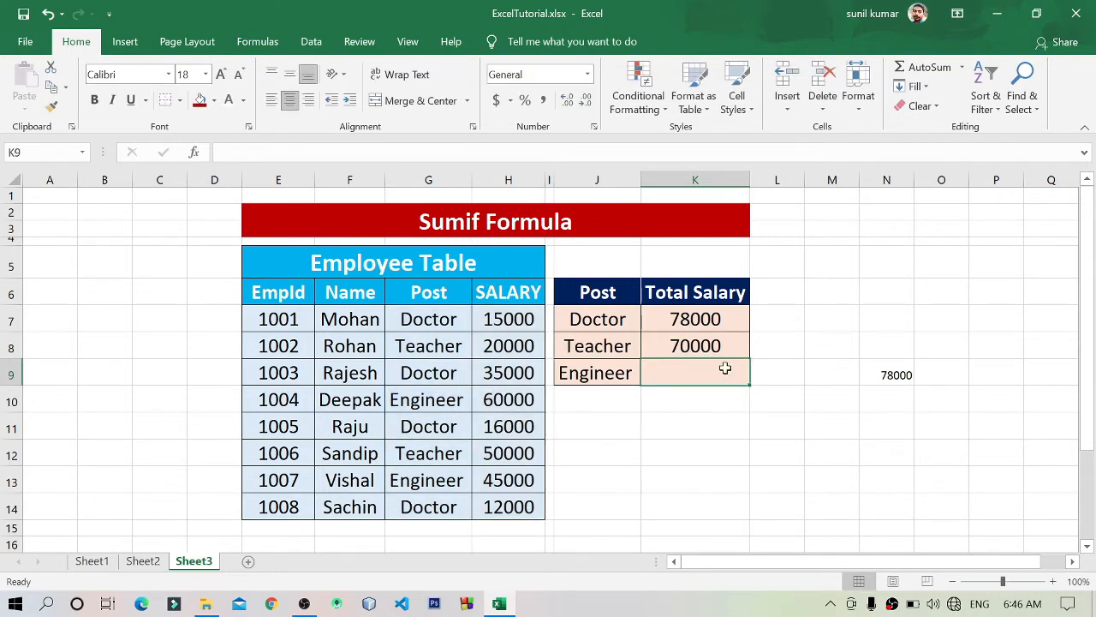
Step: Start a SUMIF formula in the Engineer row's Total Salary cell K9, using the Post cells G7:G14 as the range
text(=)
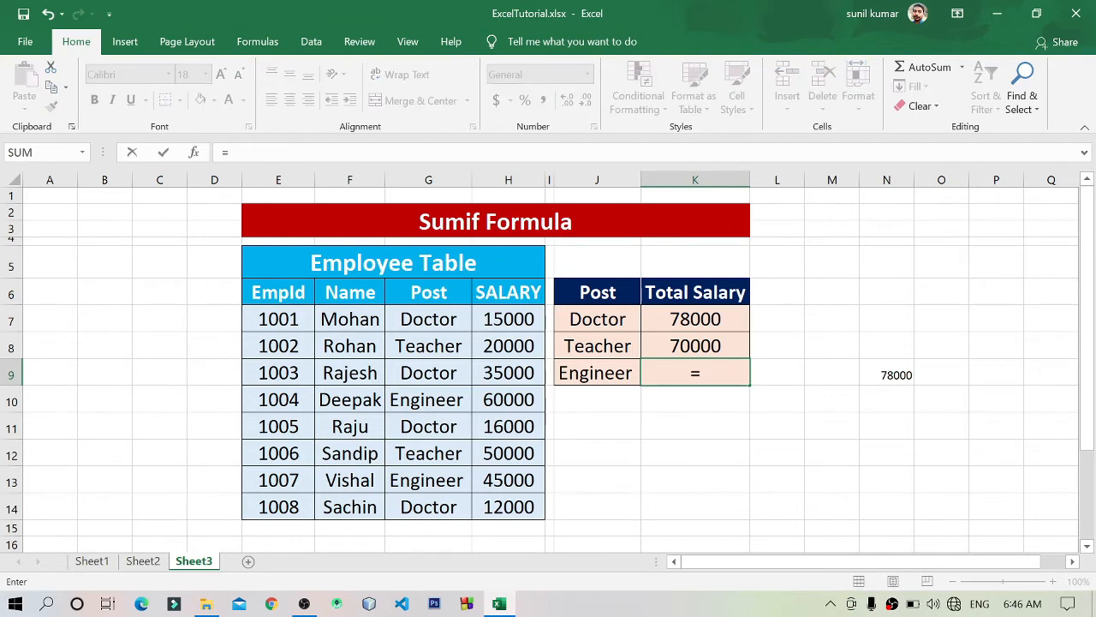
text(sum)
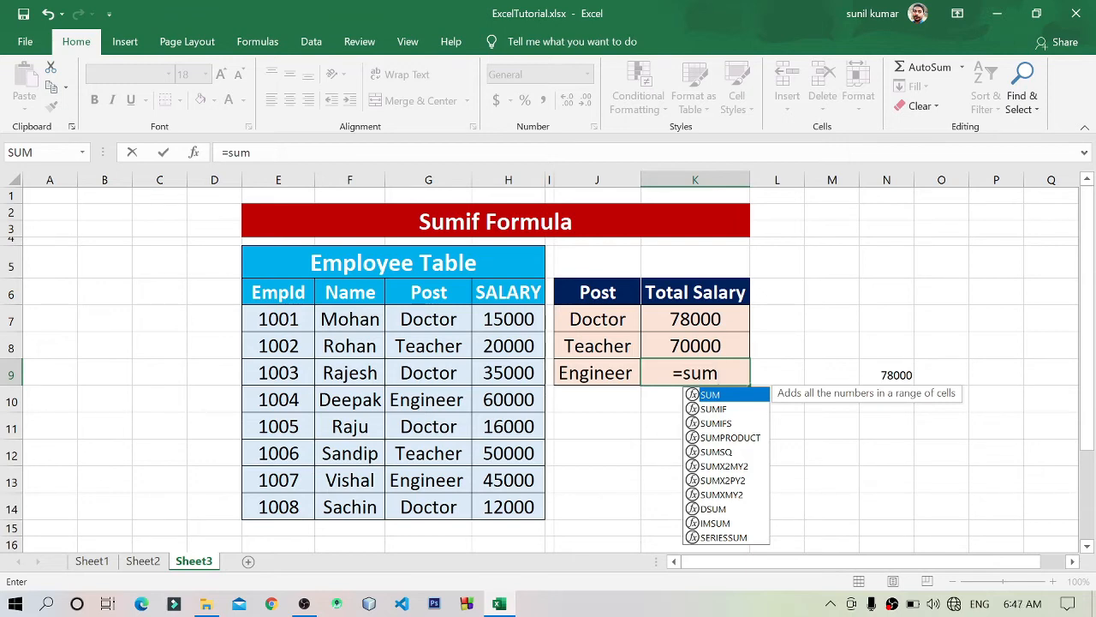
text(if)
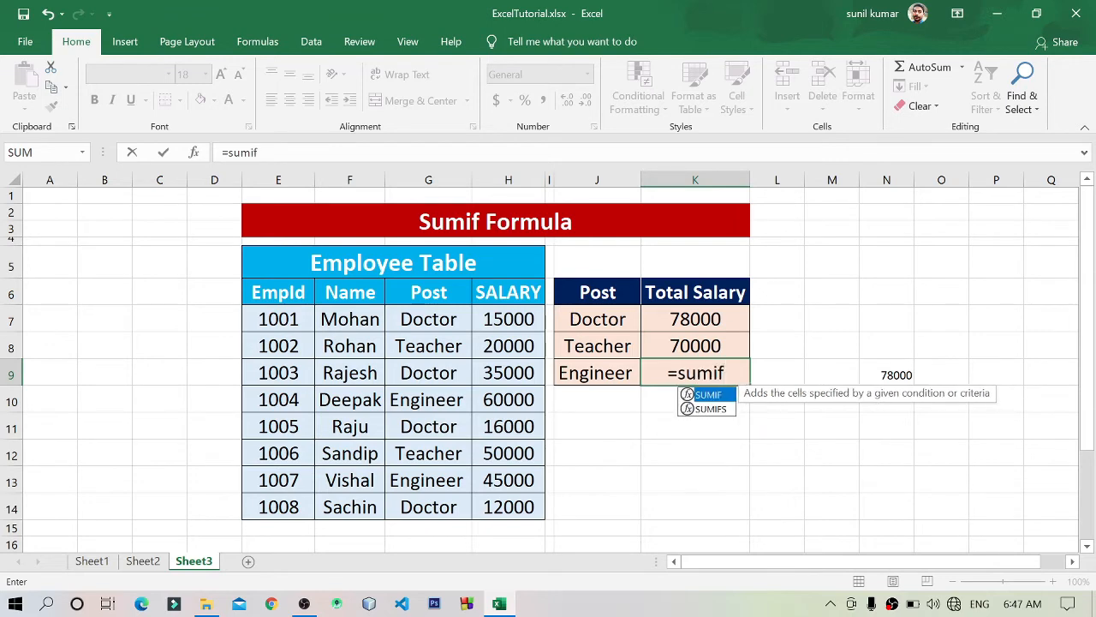
text(()
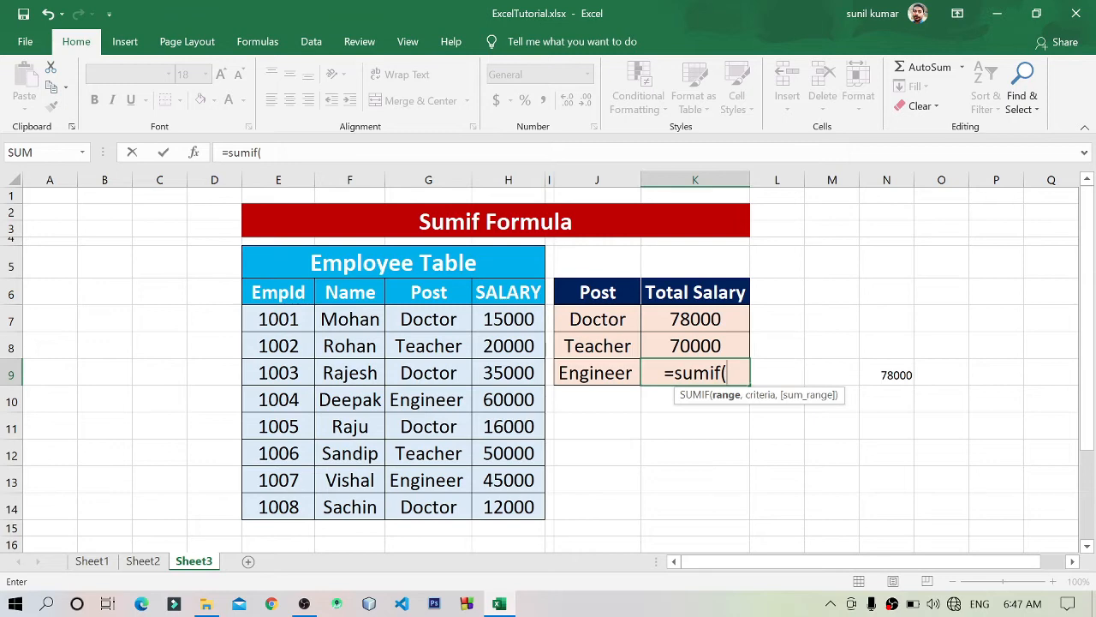
drag(454, 316, 454, 522)
text(,)
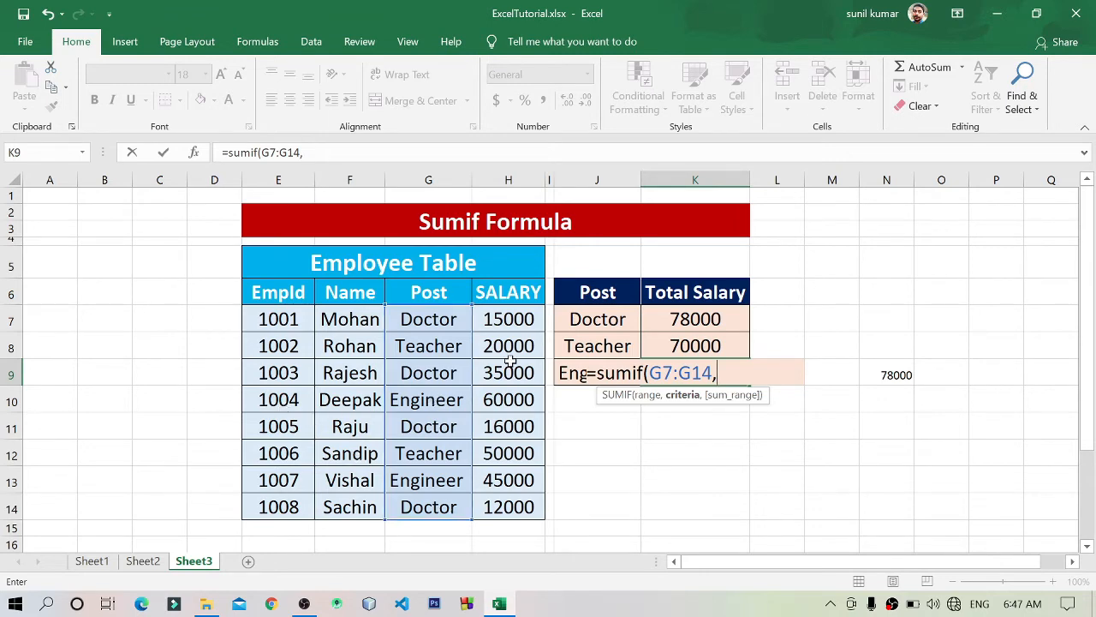
Step: Complete the K9 formula with cell J9 as the criteria and the salary cells H7:H14 as the sum range
click(563, 373)
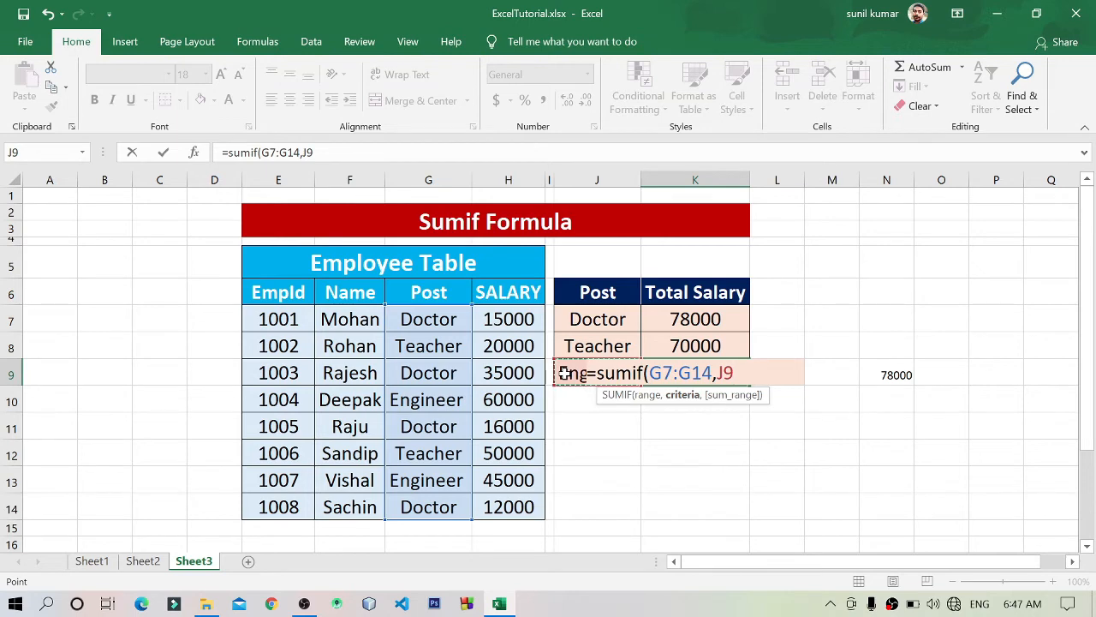
text(,)
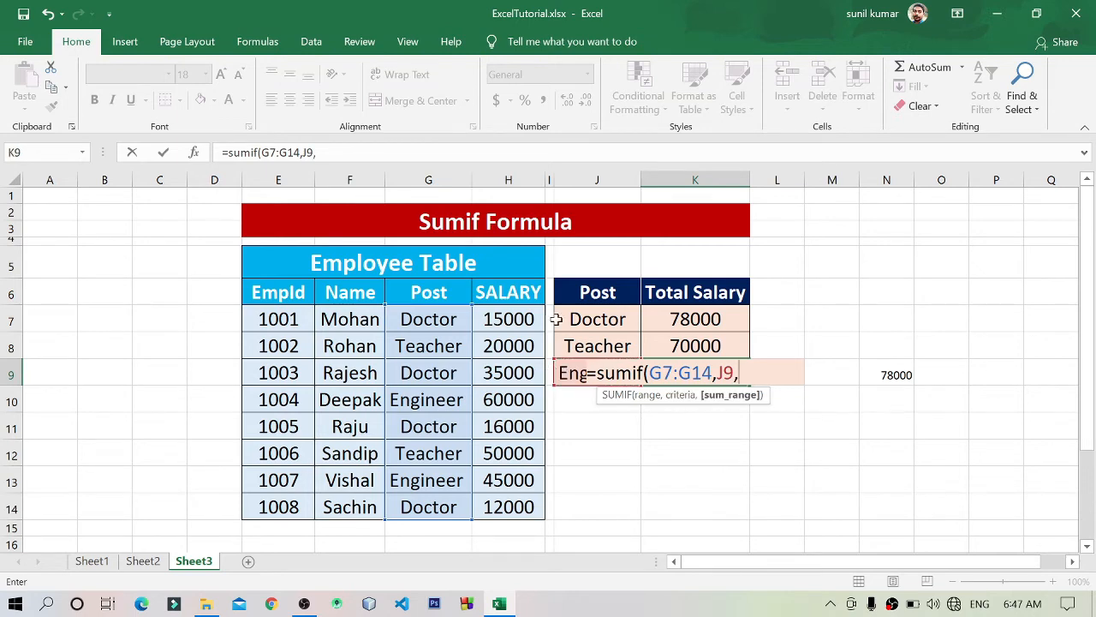
drag(526, 317, 524, 507)
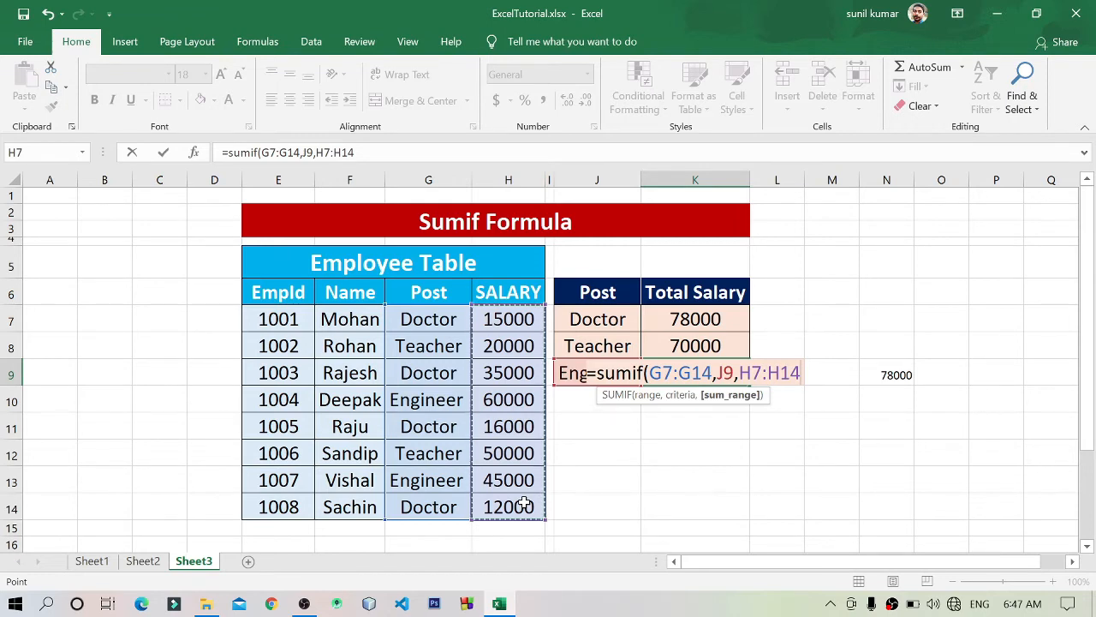
key(Return)
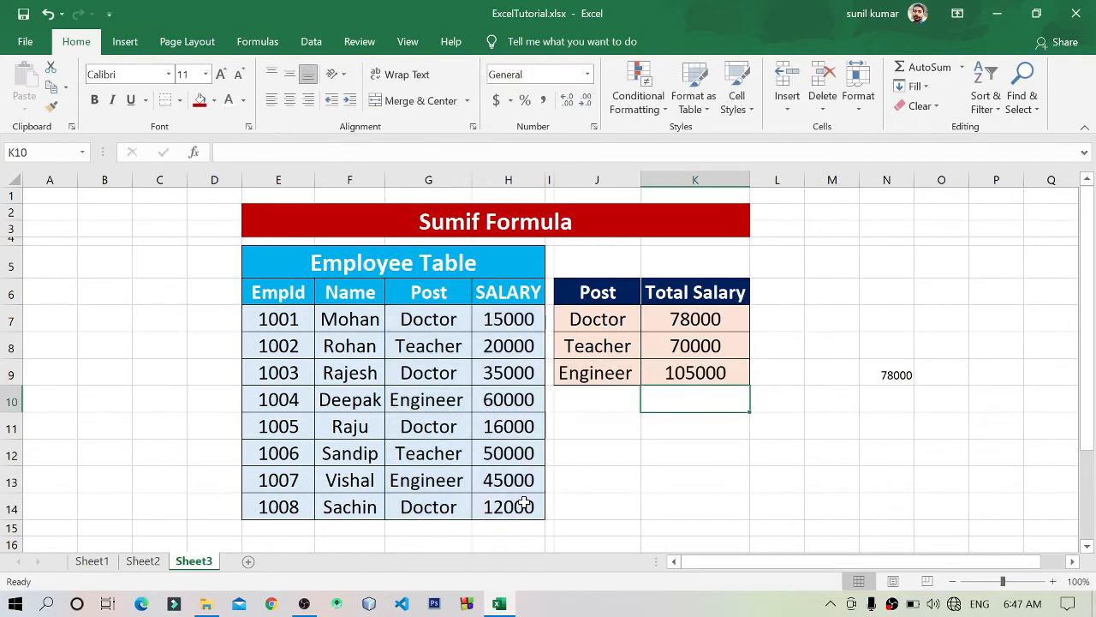
Step: Add up the two Engineer salaries manually in cell N8 with the formula =H10+H13
click(732, 373)
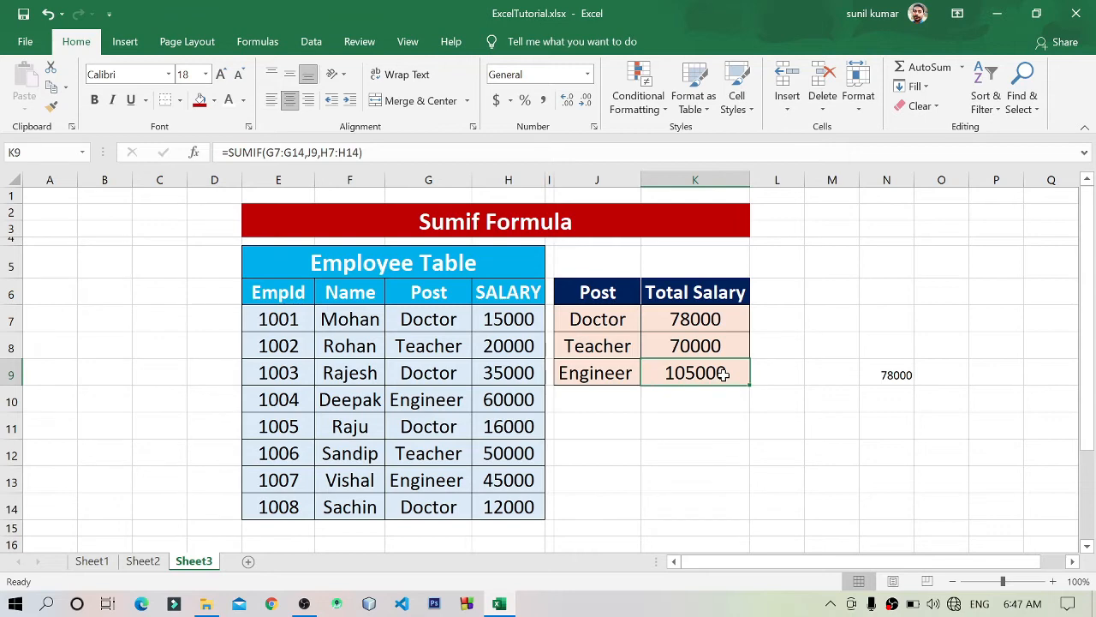
click(892, 344)
text(=)
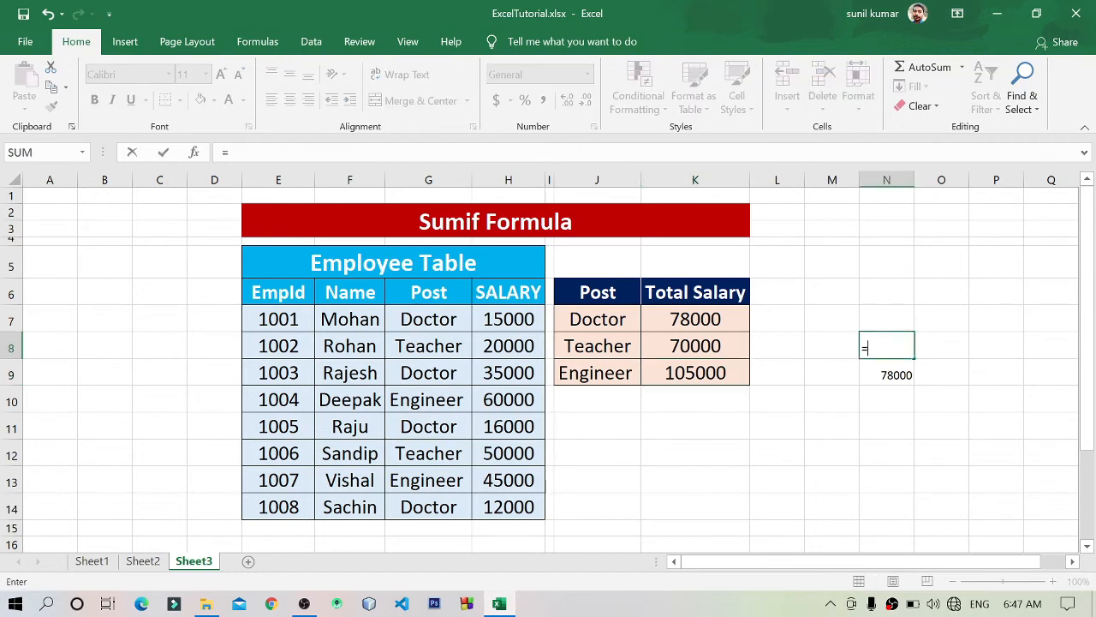
click(529, 399)
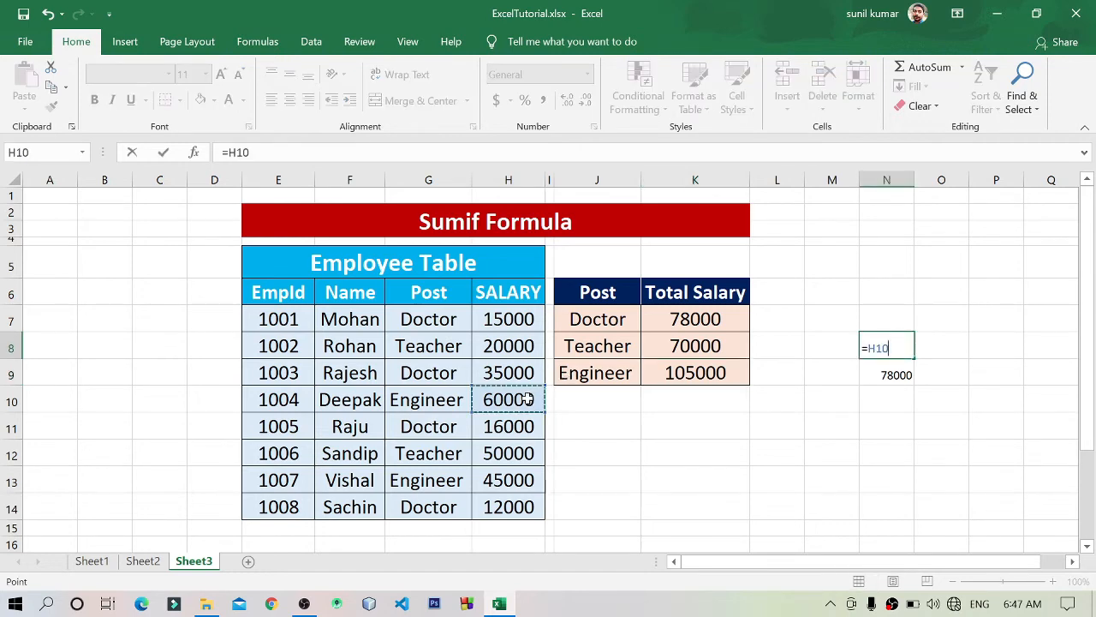
text(+)
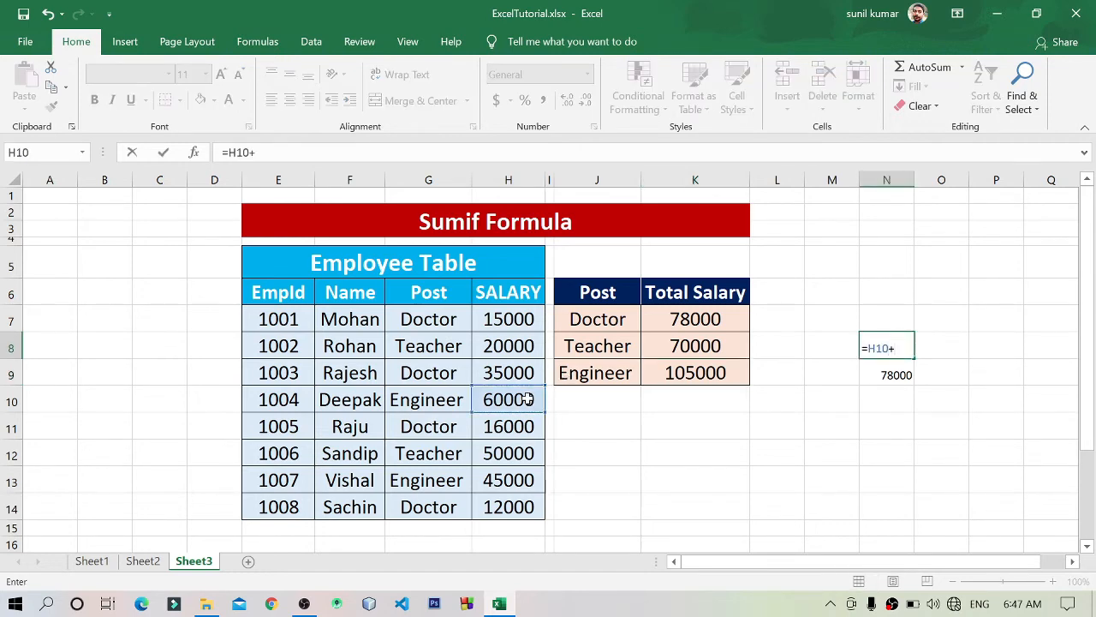
click(511, 480)
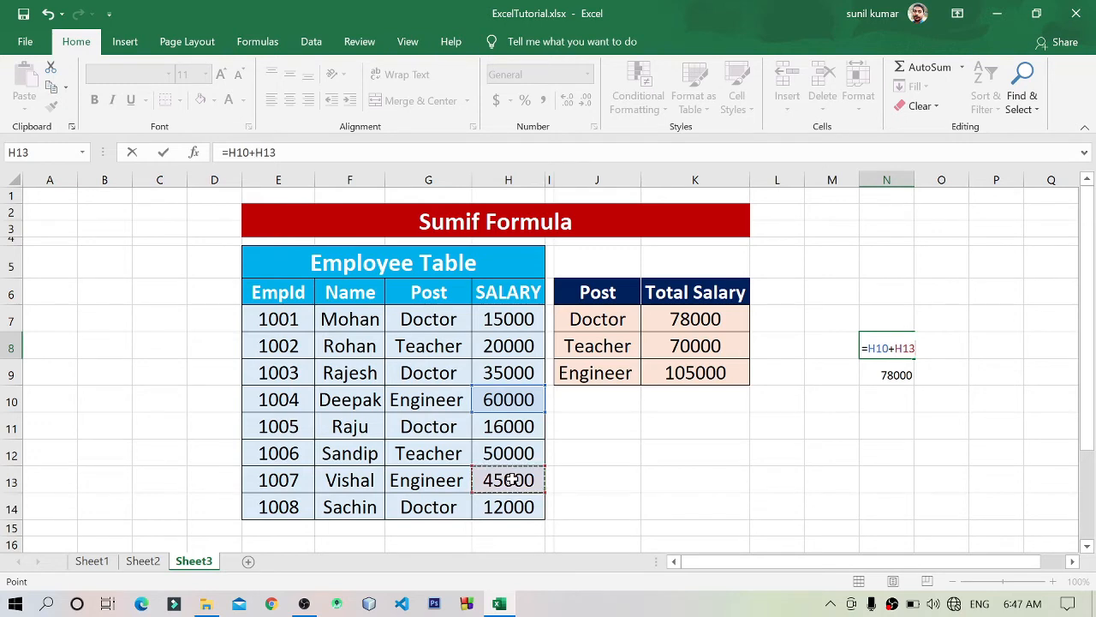
key(Return)
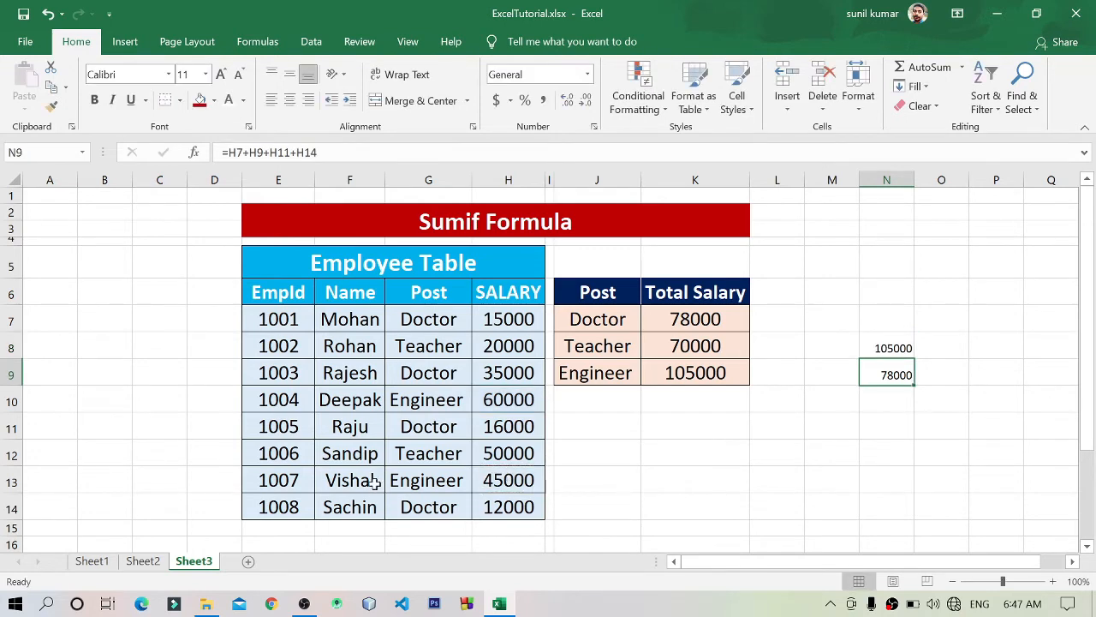
Step: Compare the manual total in N8 with the SUMIF result for Engineer in K9
click(698, 383)
click(903, 338)
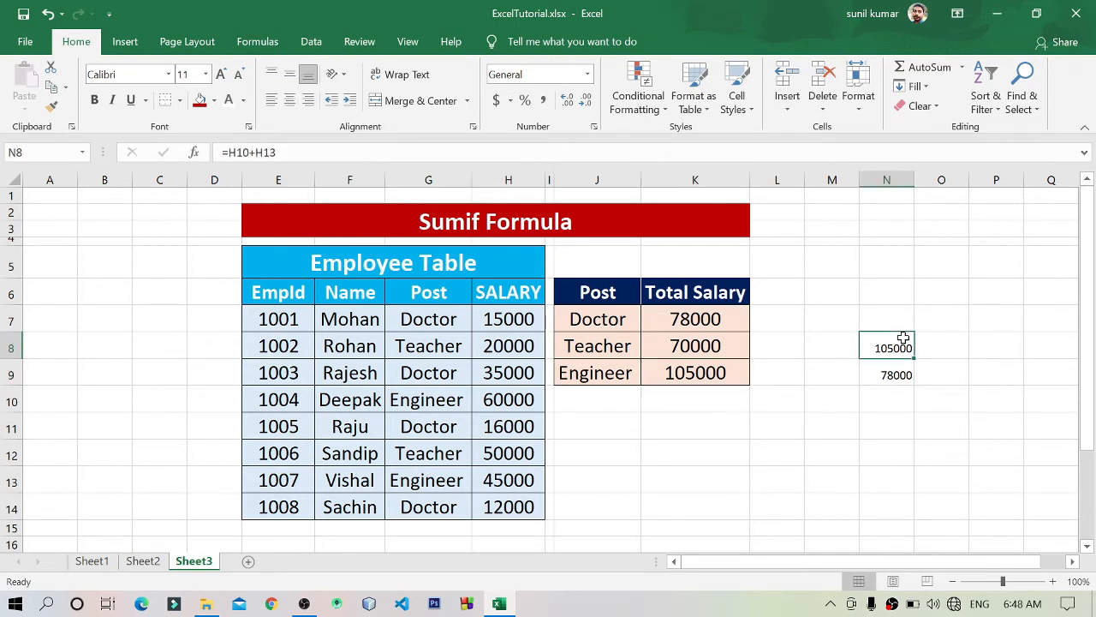
click(728, 377)
click(887, 348)
Step: Clear the manual check totals by deleting the contents of cells M6:O11
drag(847, 289, 968, 426)
key(Delete)
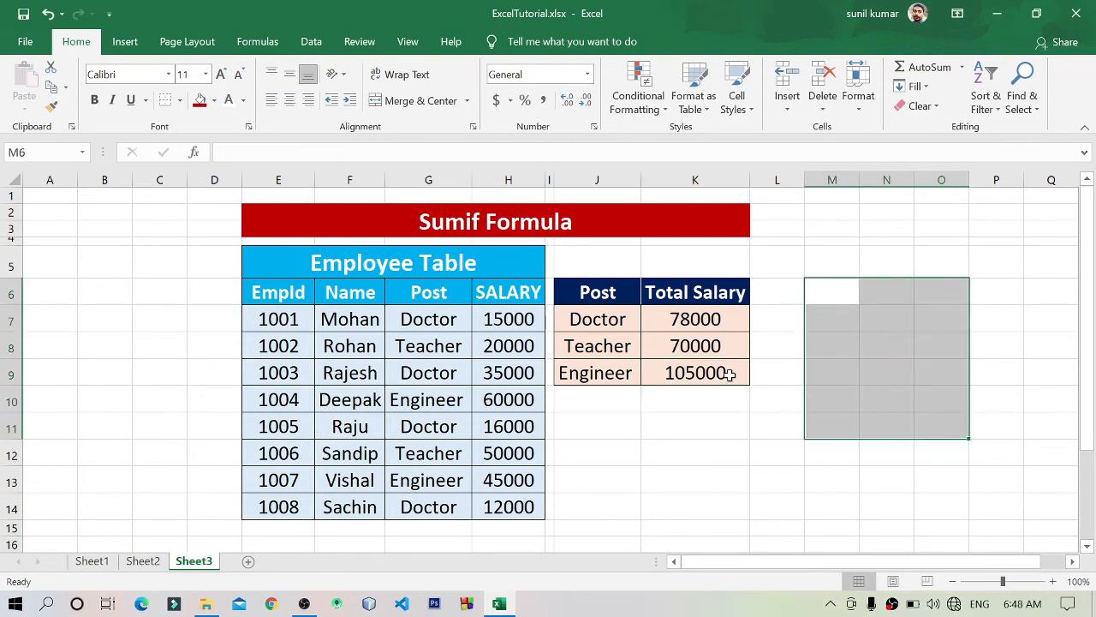
click(708, 418)
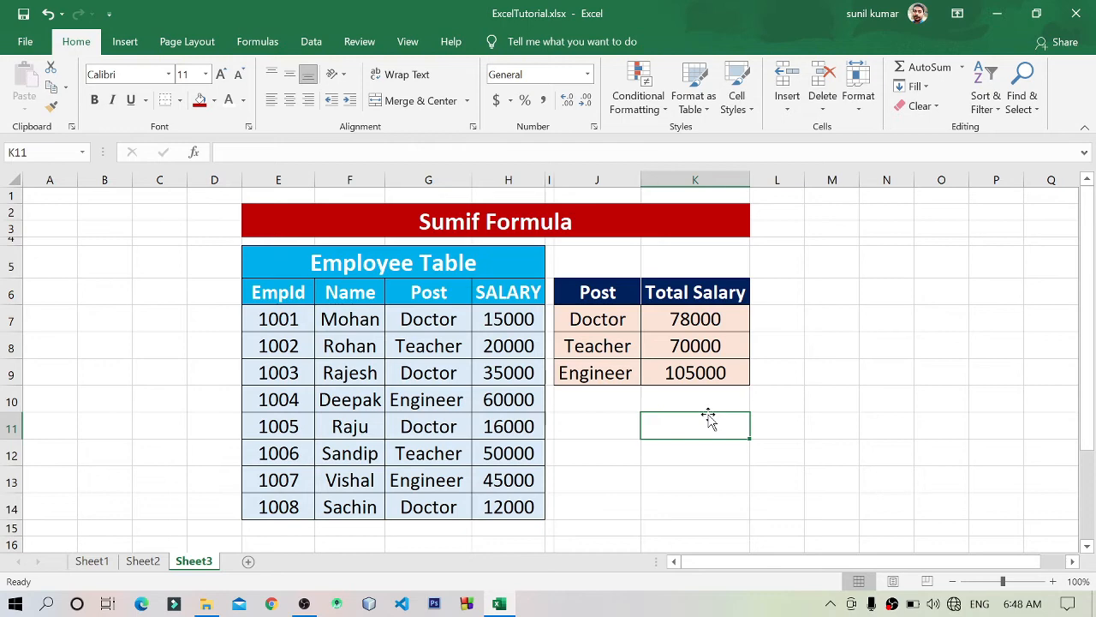
Step: Increase the font size of the empty cell J11 below the Post summary table to 20
click(602, 423)
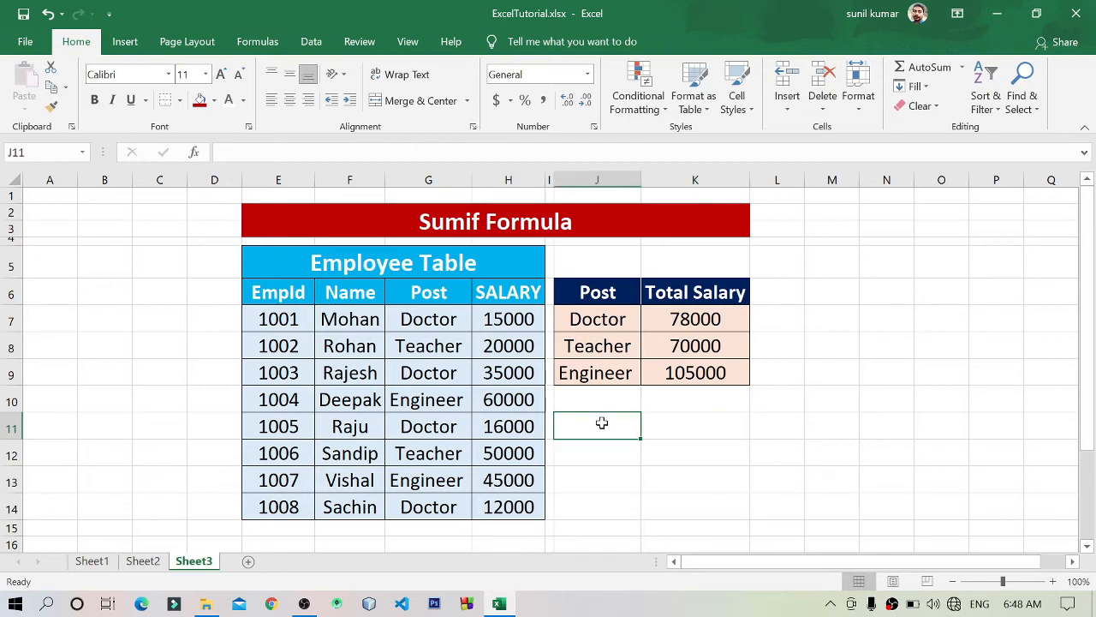
click(221, 75)
click(221, 75)
click(221, 75)
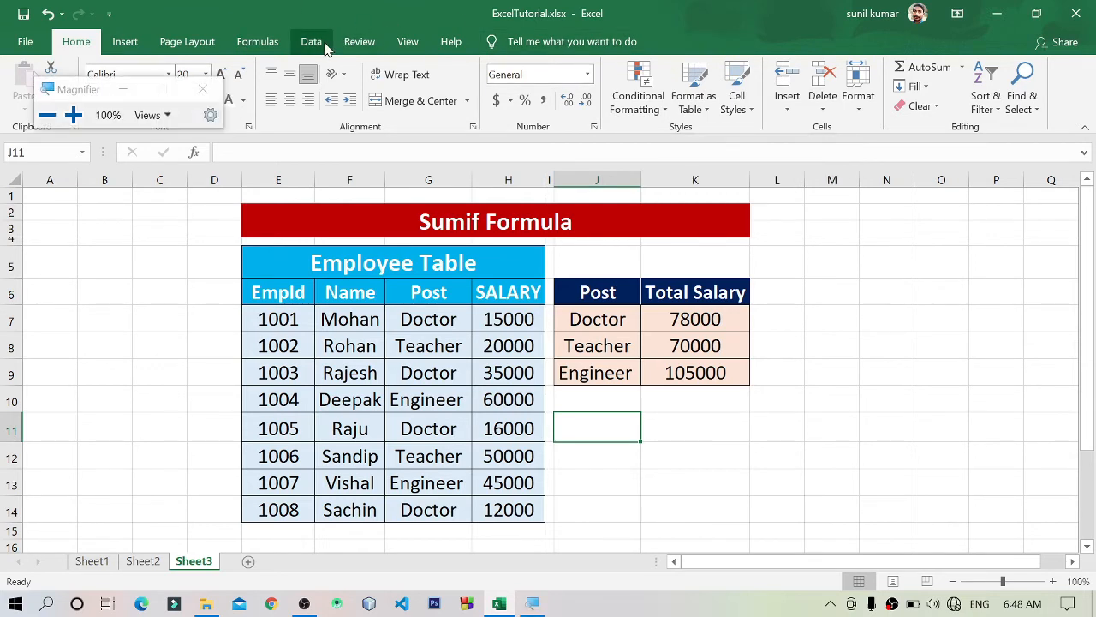
Step: Add data validation to cell J11 that allows a list with the source =$J$7:$J$9
click(326, 50)
key(super+plus)
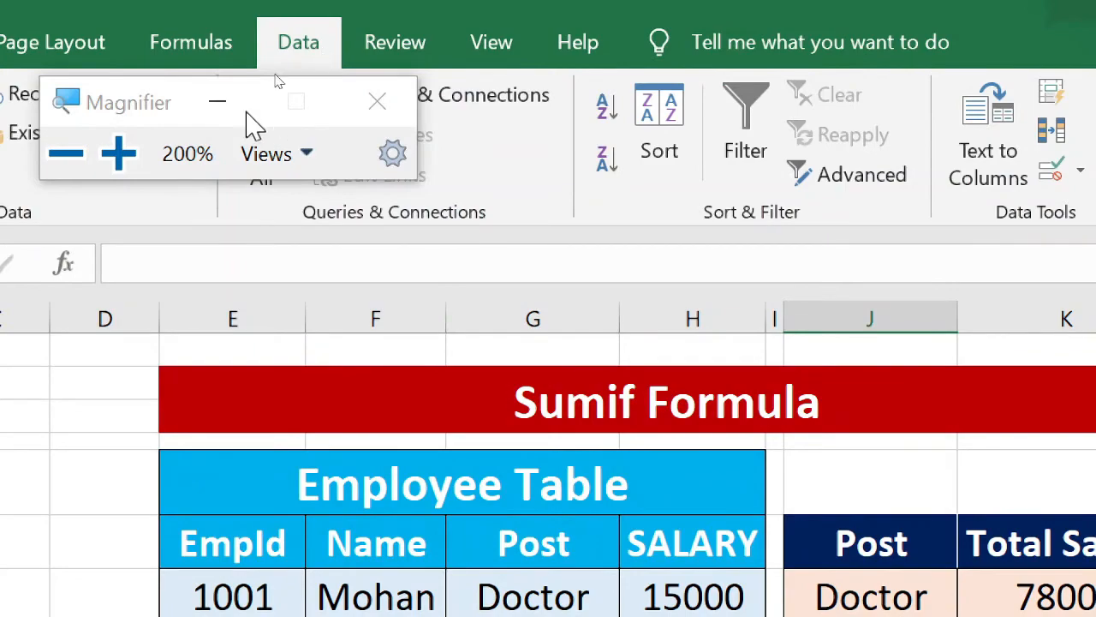
click(217, 102)
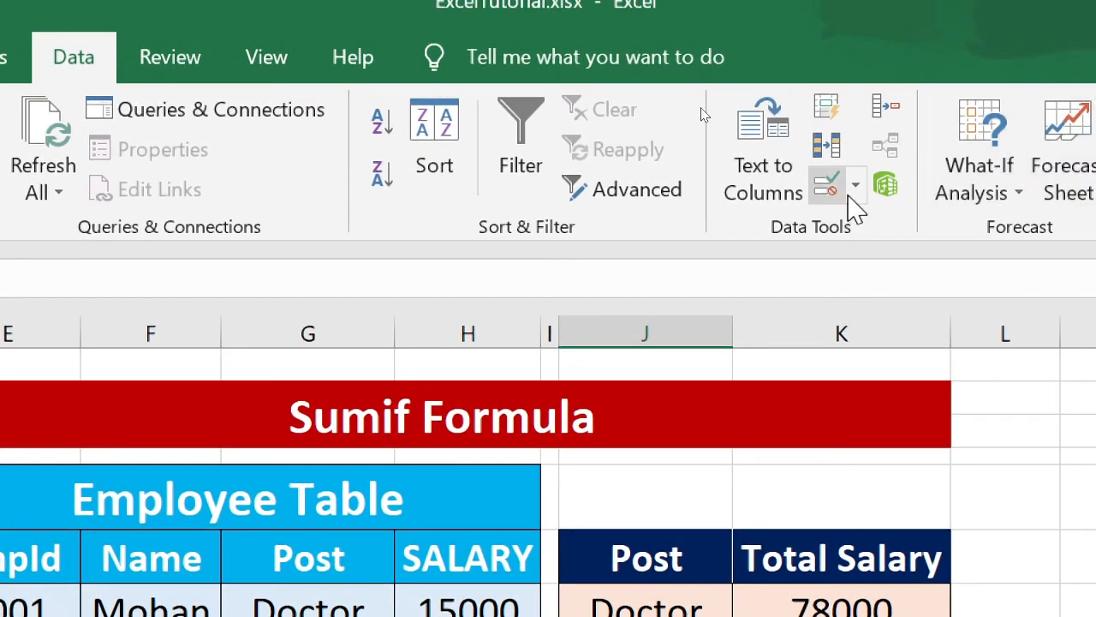
click(857, 187)
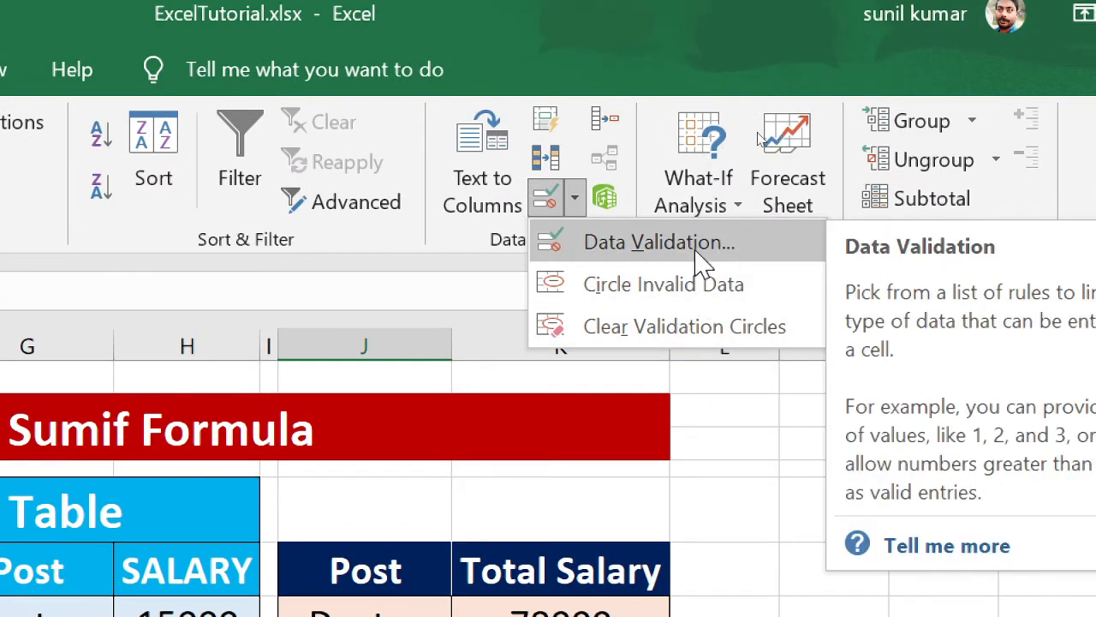
click(775, 257)
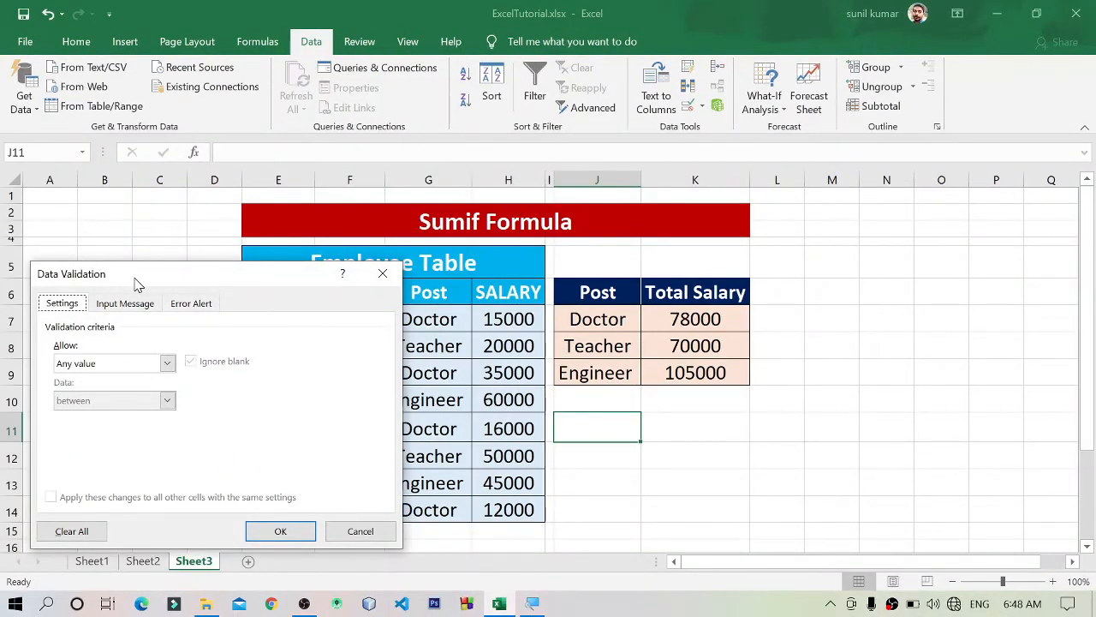
drag(135, 285, 301, 211)
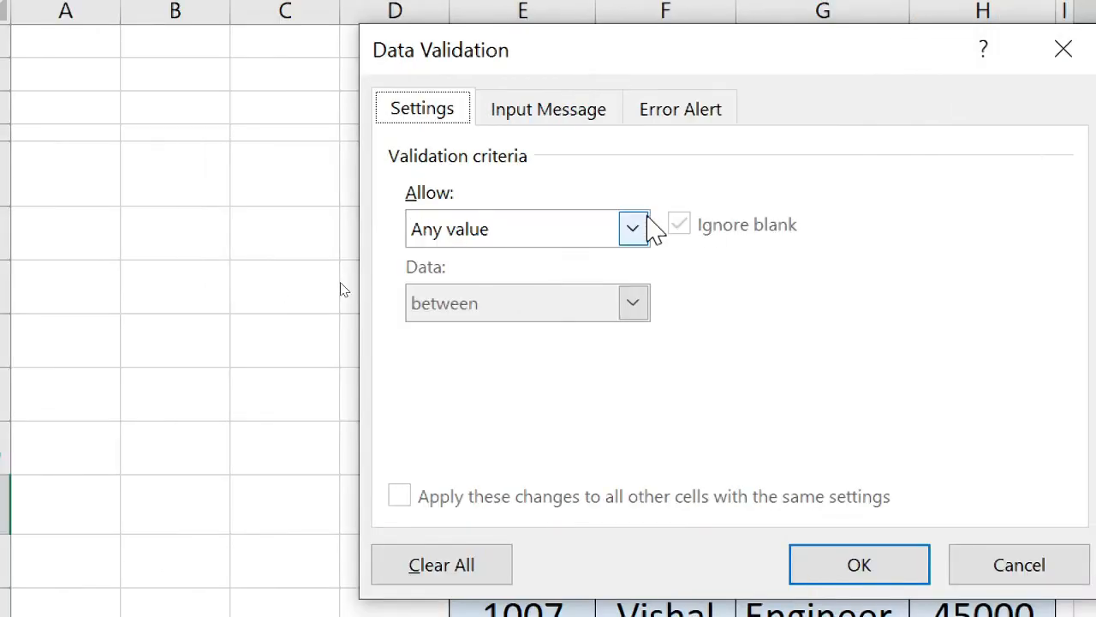
click(635, 228)
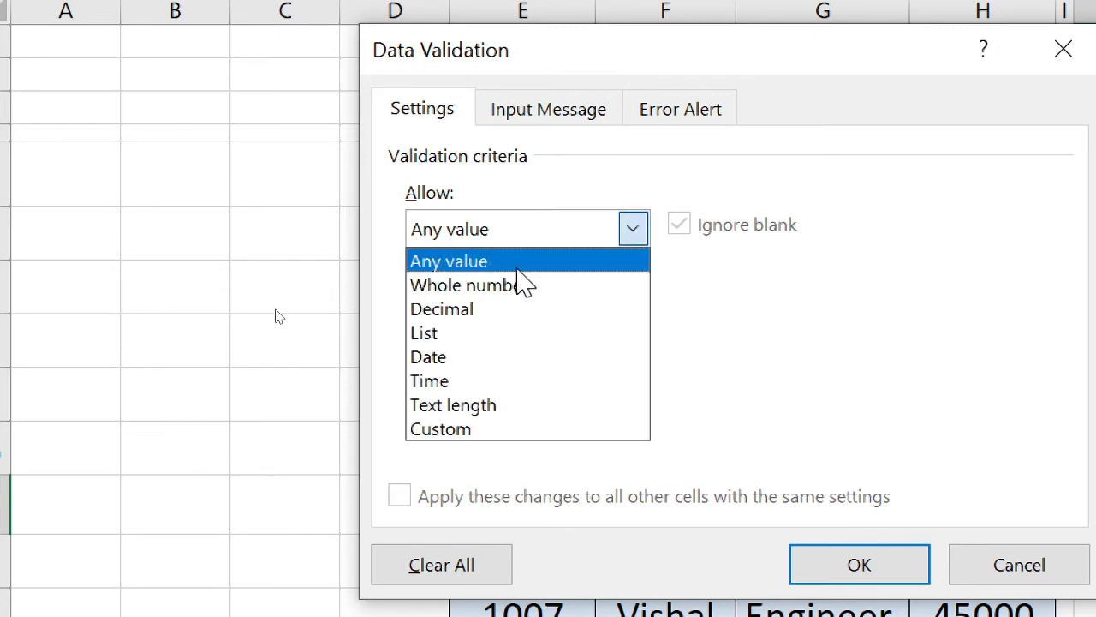
click(505, 335)
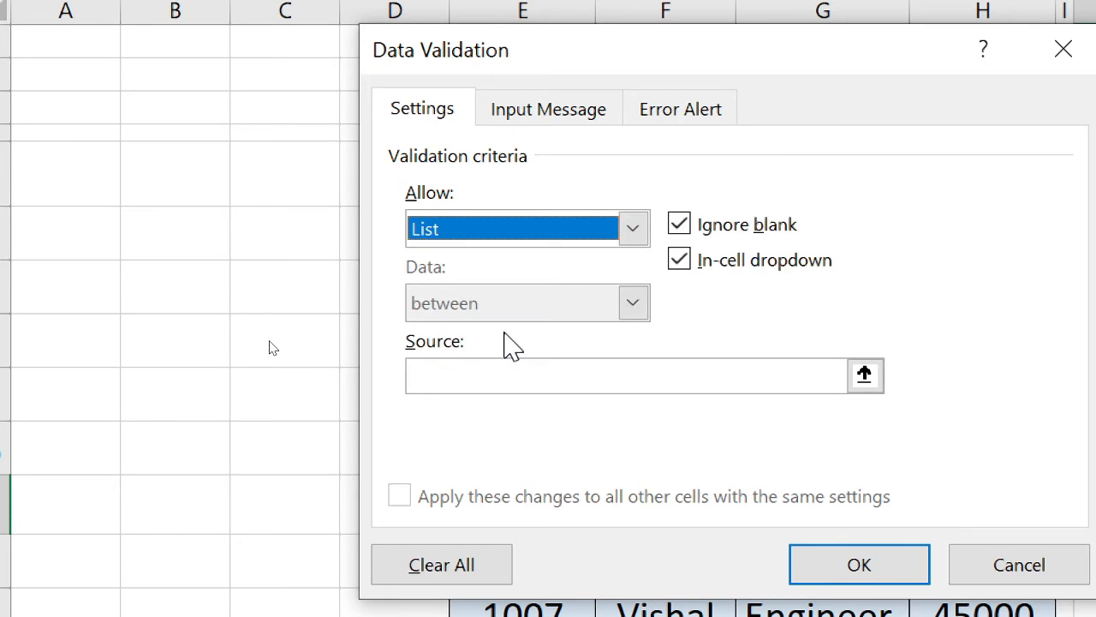
click(435, 375)
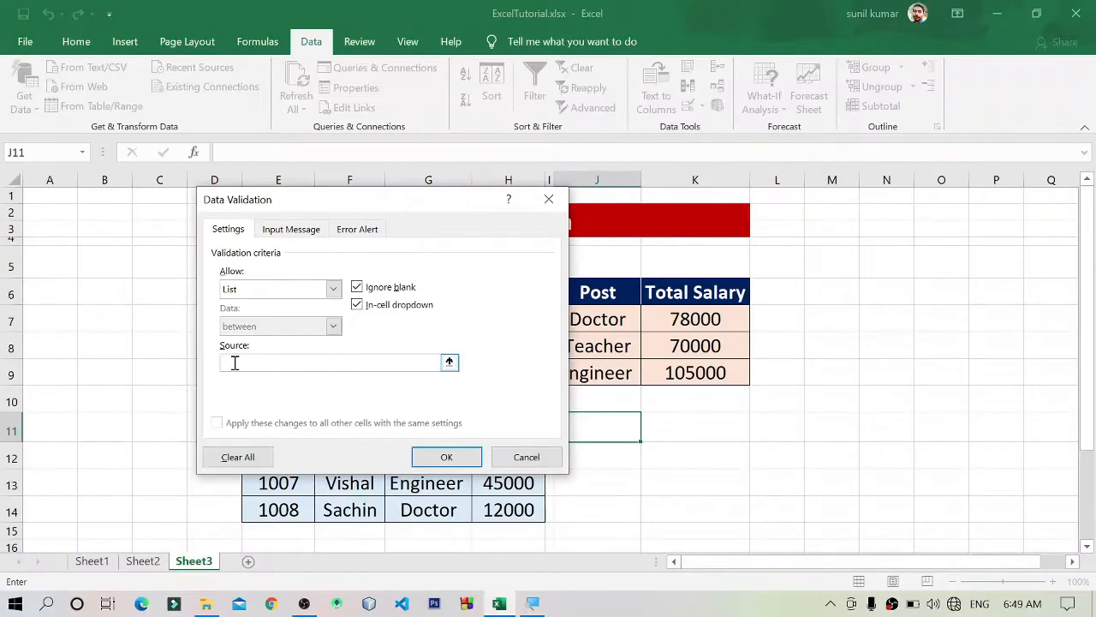
drag(317, 199, 274, 197)
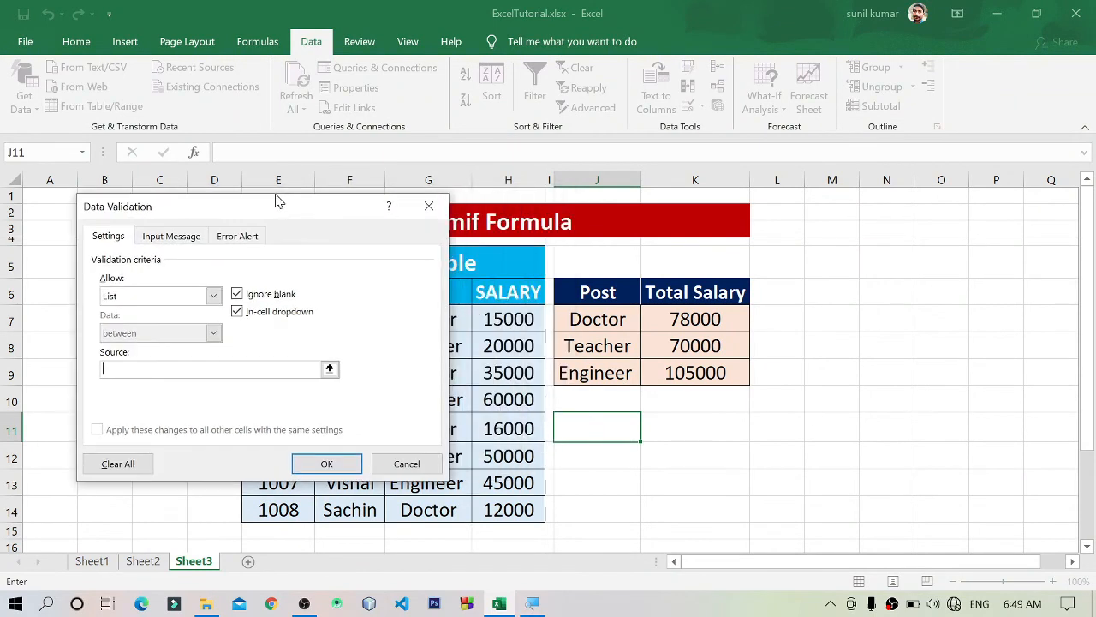
drag(591, 318, 572, 389)
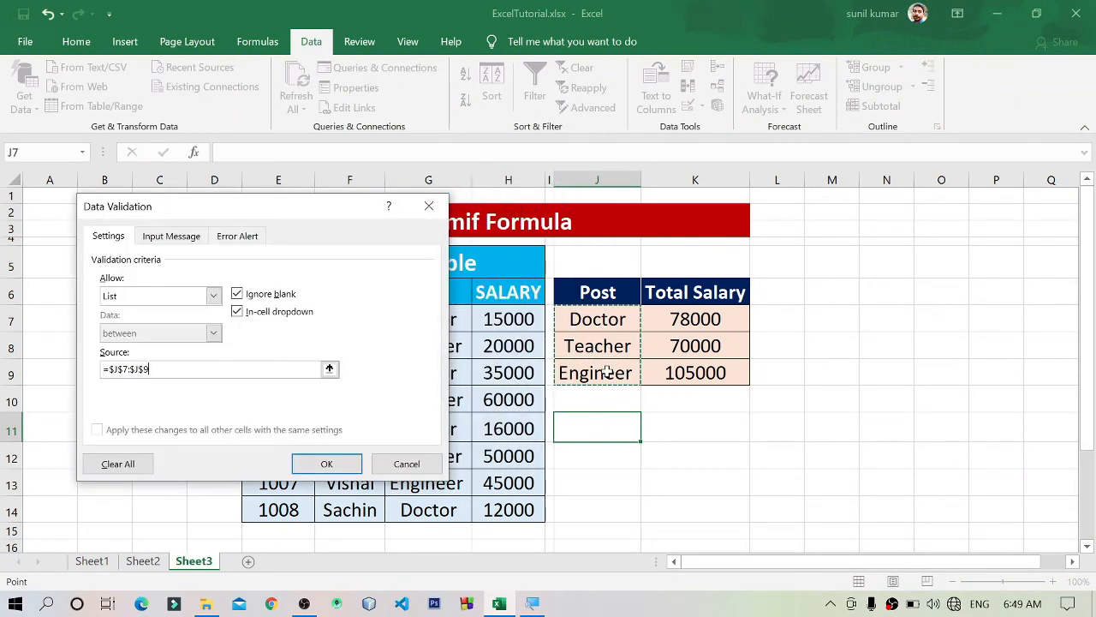
click(314, 462)
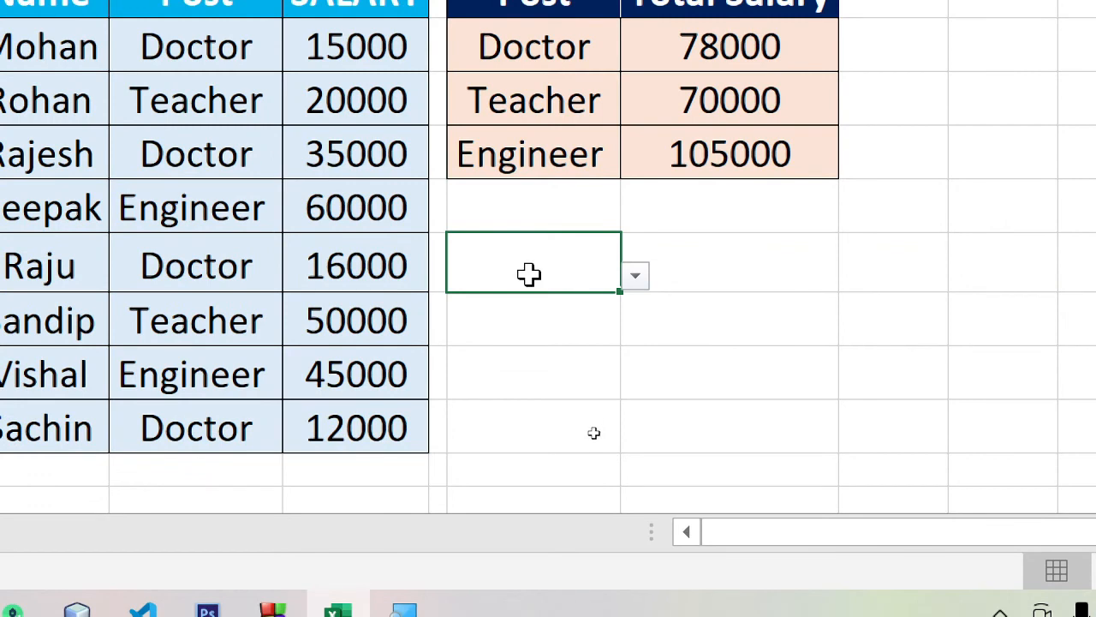
Step: Choose Doctor from the dropdown list in cell J11
click(639, 276)
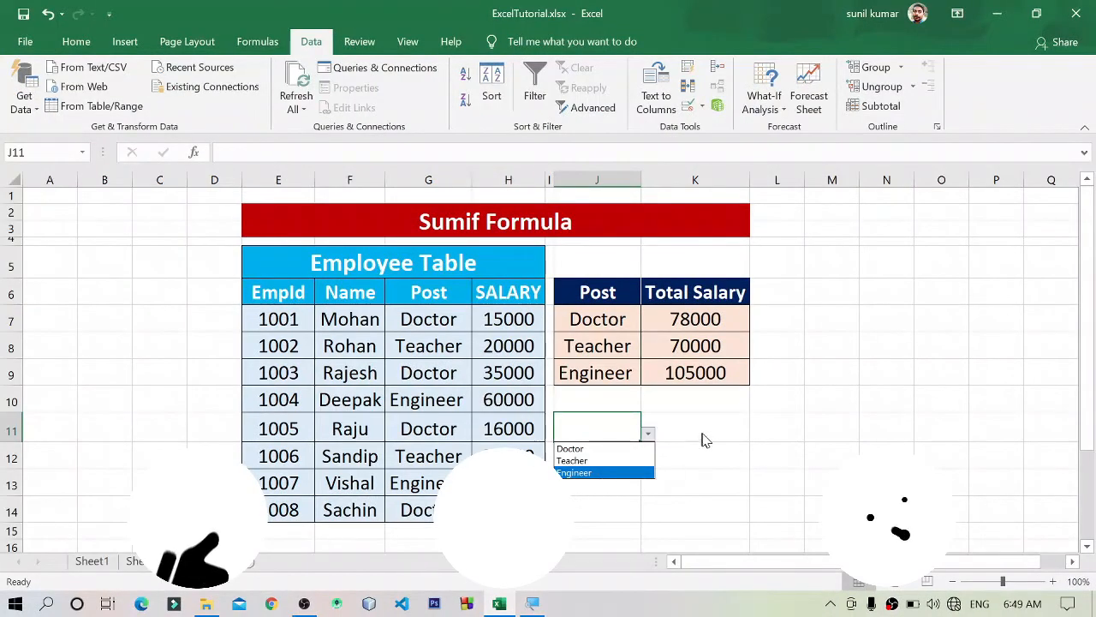
key(Escape)
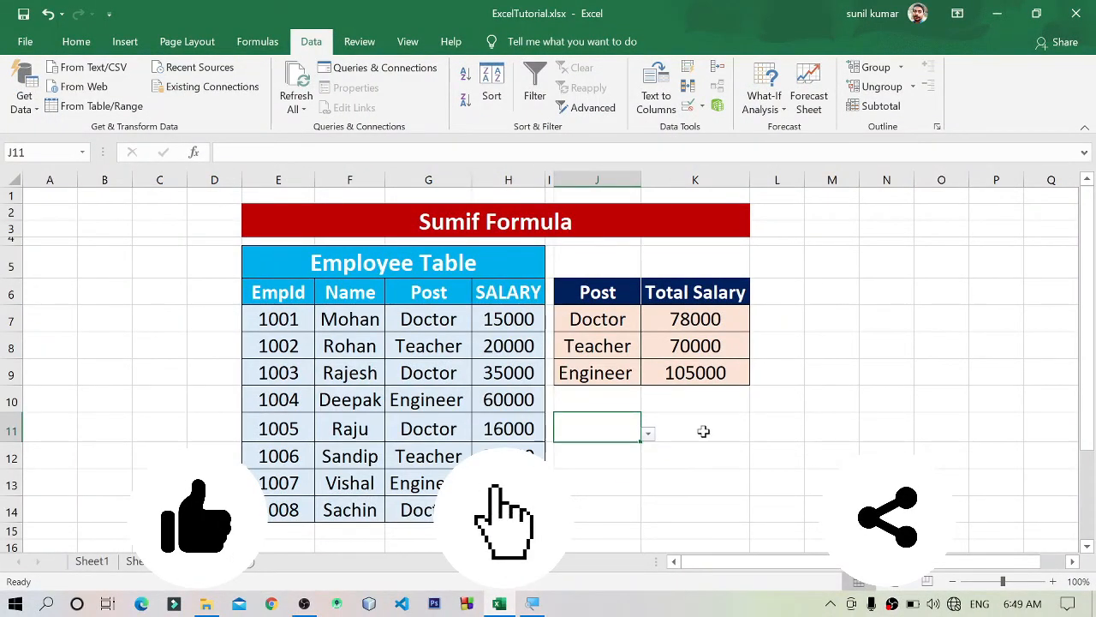
click(703, 430)
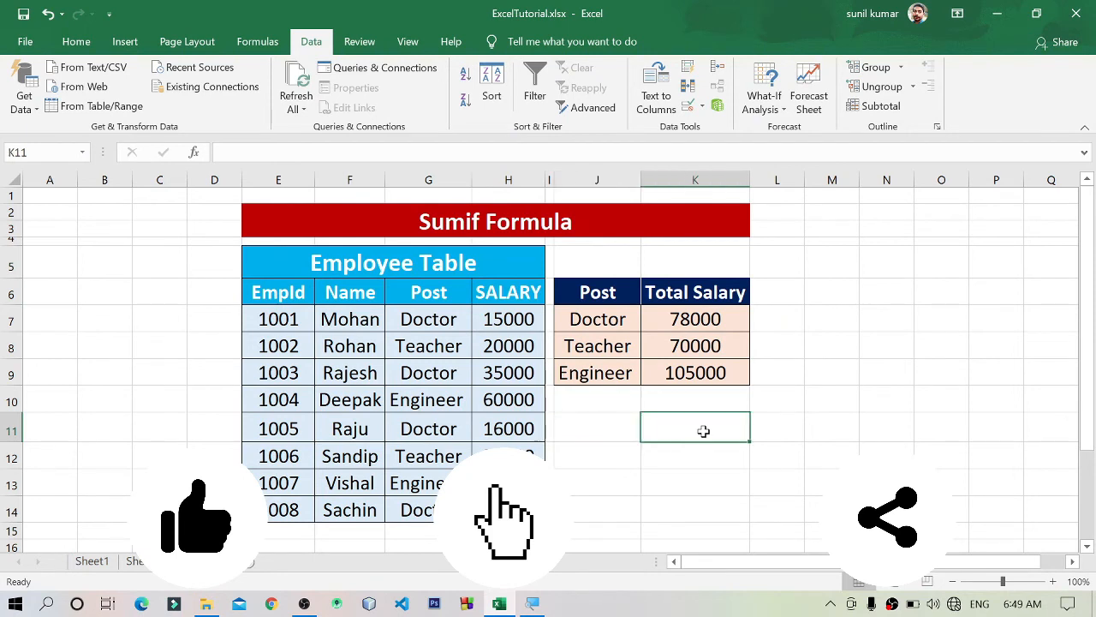
click(633, 429)
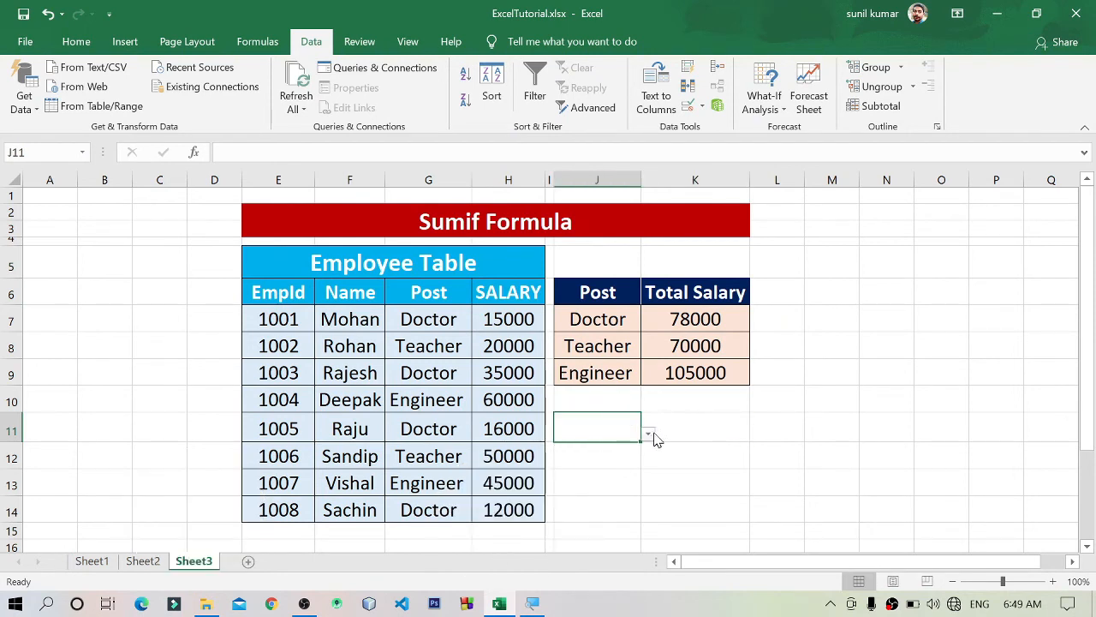
click(650, 434)
click(612, 446)
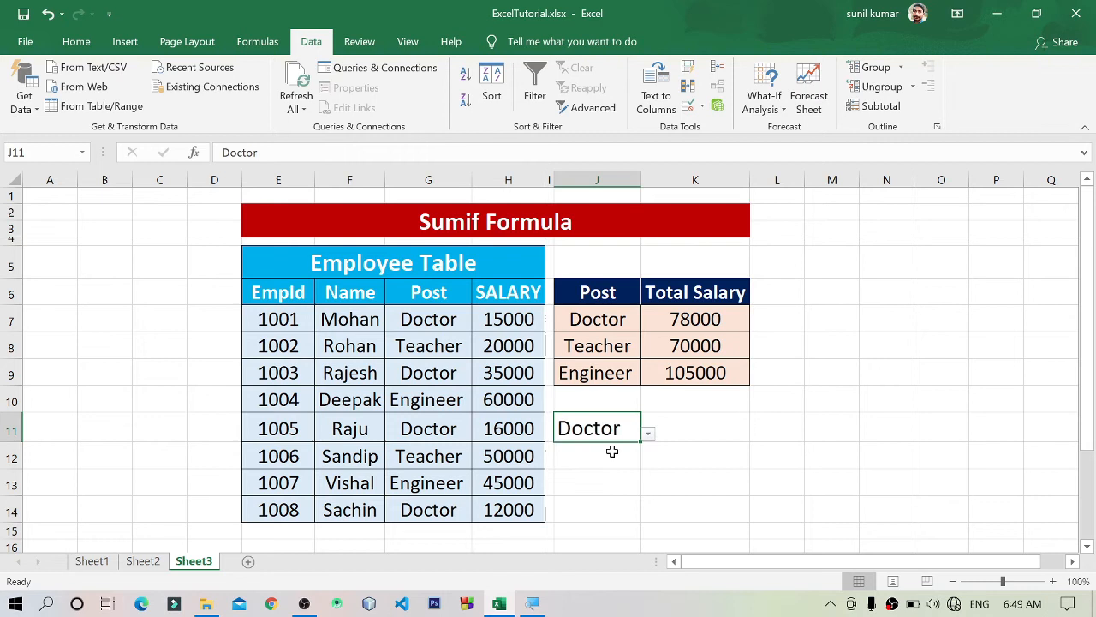
click(700, 416)
text(=)
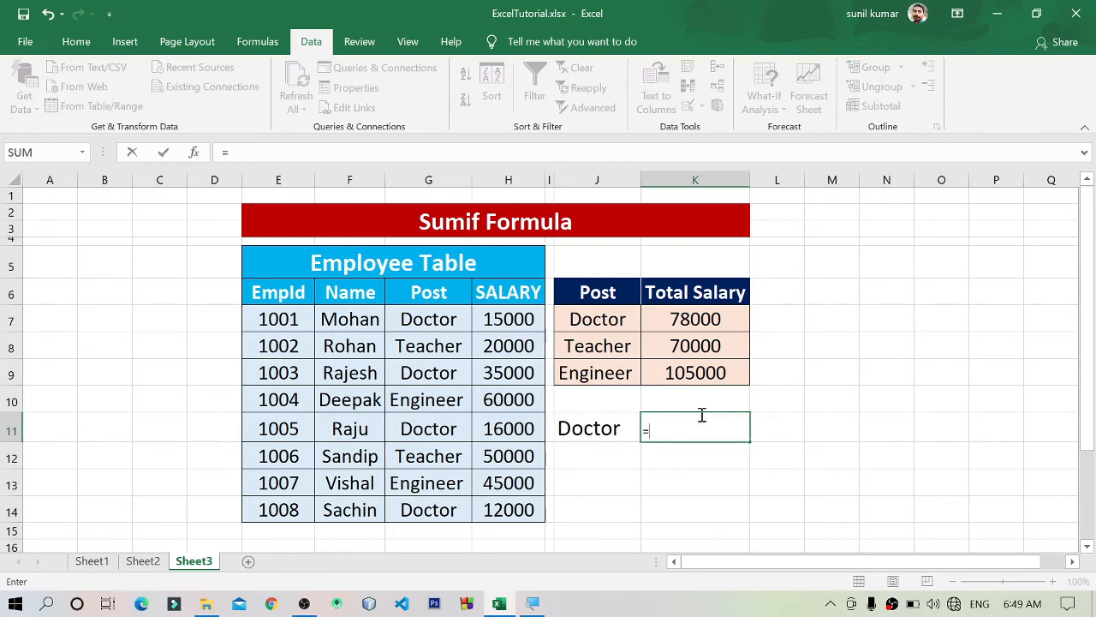
key(BackSpace)
Step: Set the font size of the empty cell K11 to 20
click(76, 41)
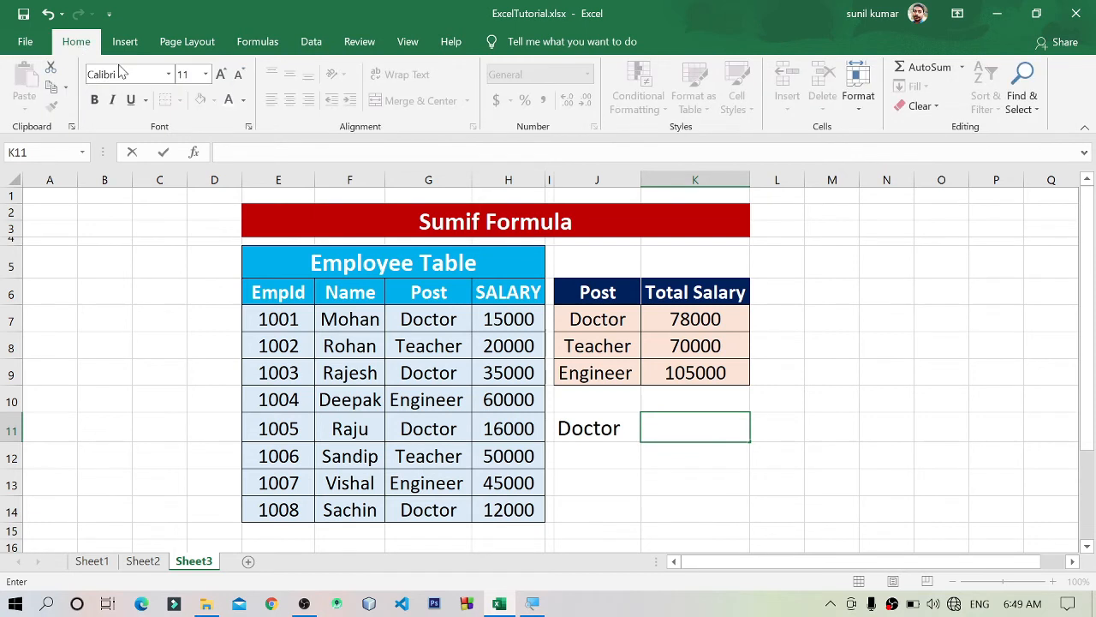
click(766, 463)
click(725, 431)
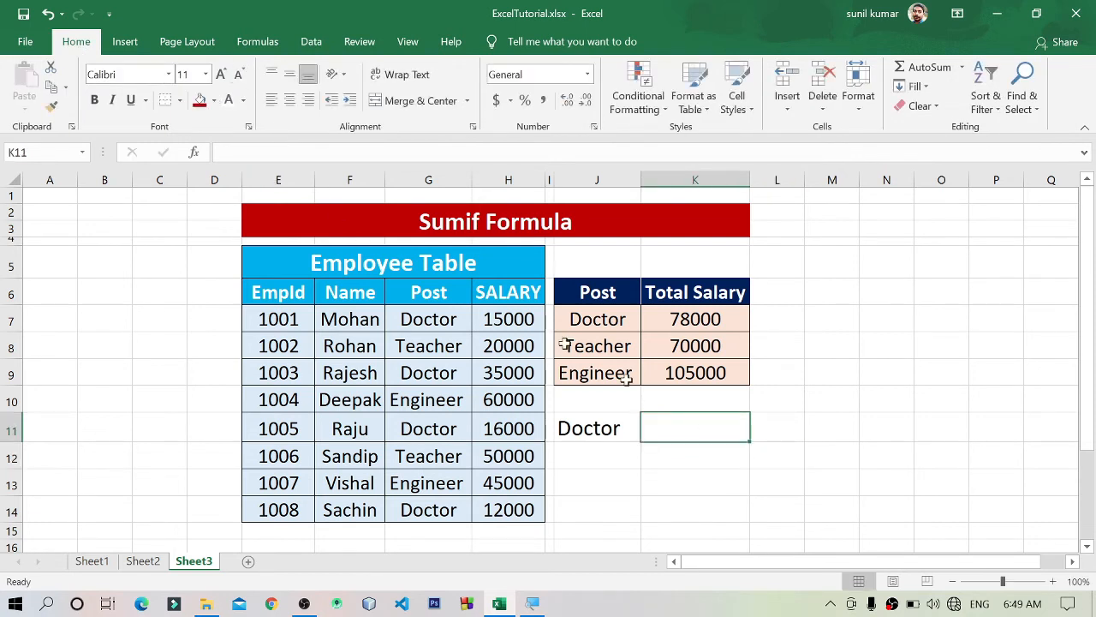
click(221, 74)
click(221, 74)
click(221, 74)
click(221, 74)
click(221, 74)
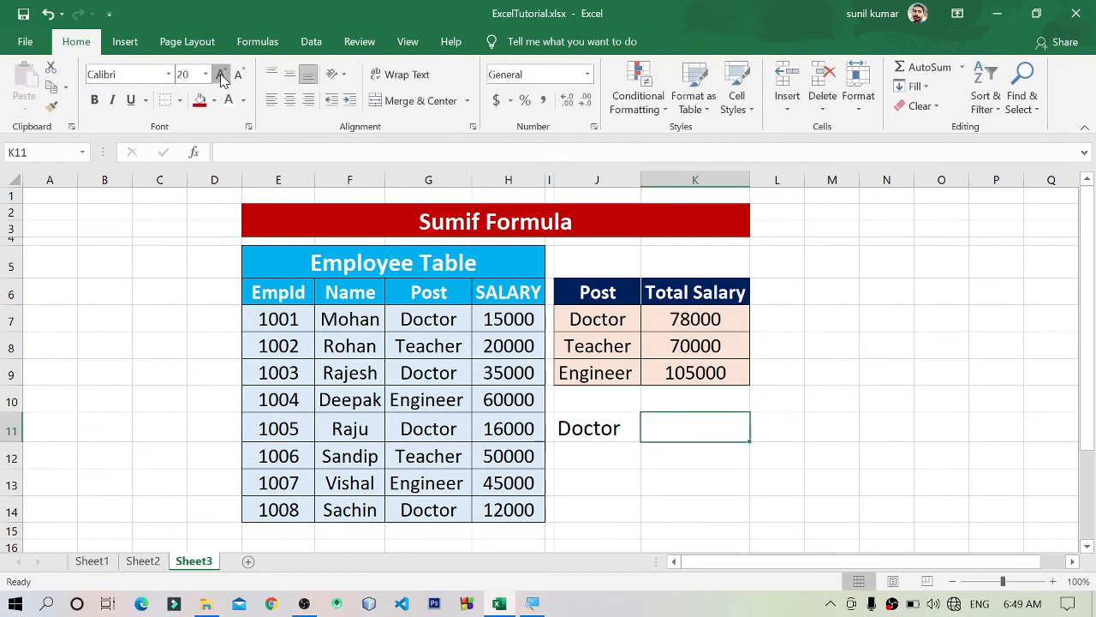
click(221, 74)
click(221, 77)
click(221, 77)
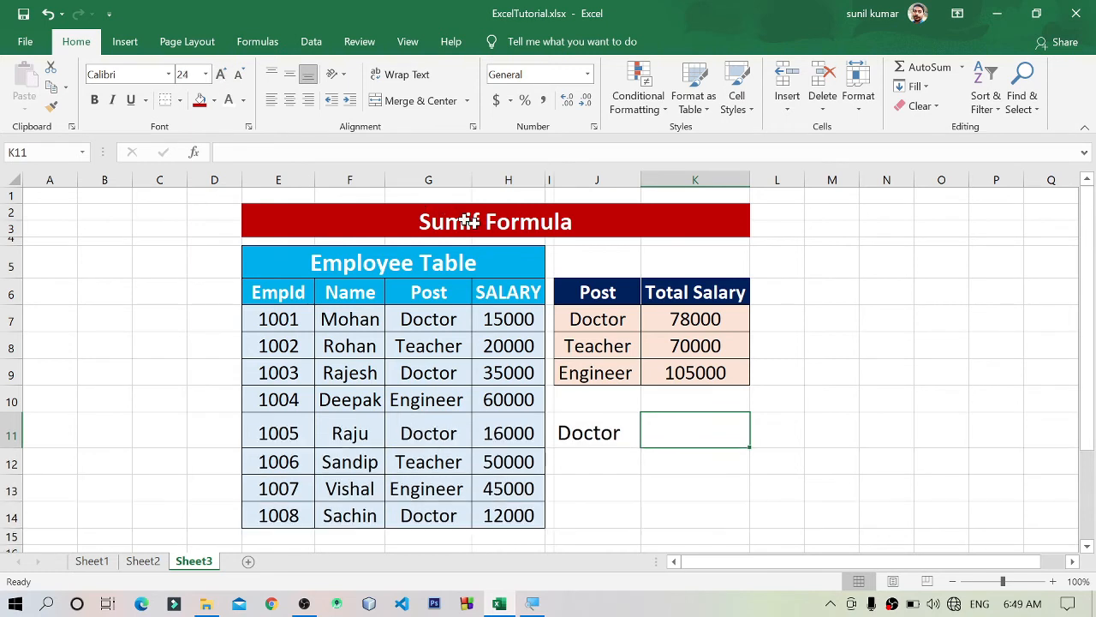
click(246, 77)
click(243, 75)
click(243, 75)
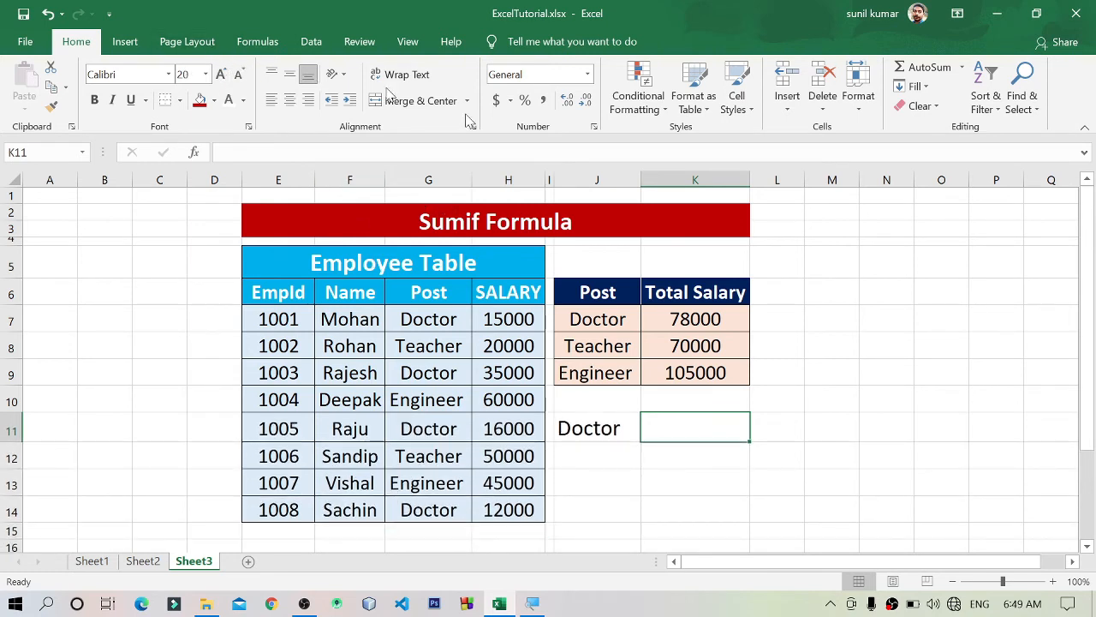
Step: Total the salaries for the post chosen in J11 by entering =sumif(G7:G14,J11,H7:H14) in cell K11
text(=)
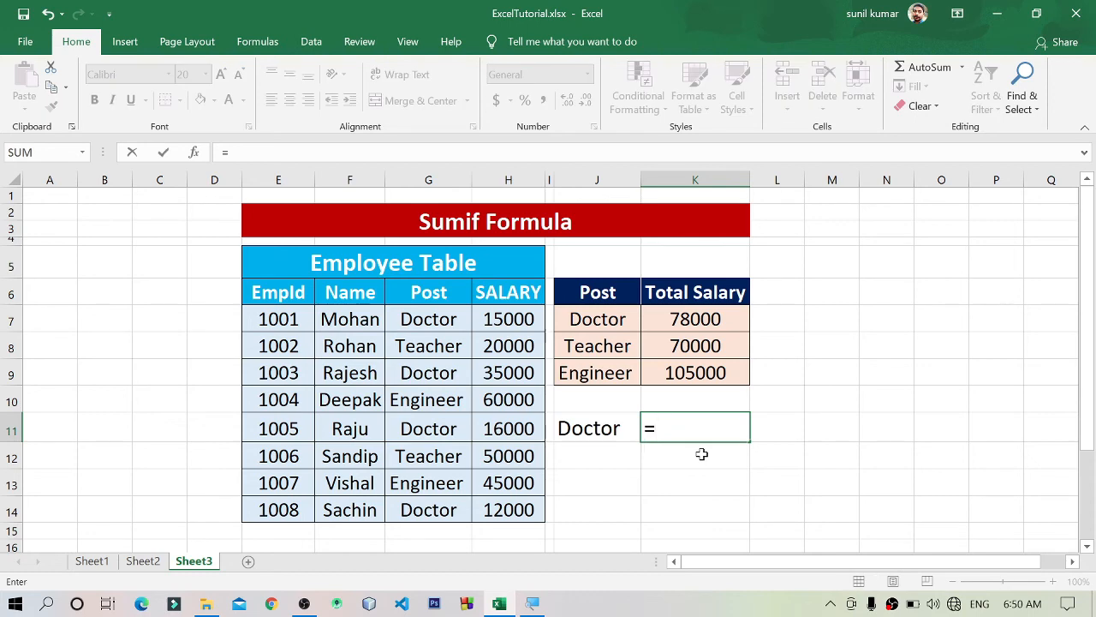
text(sumif)
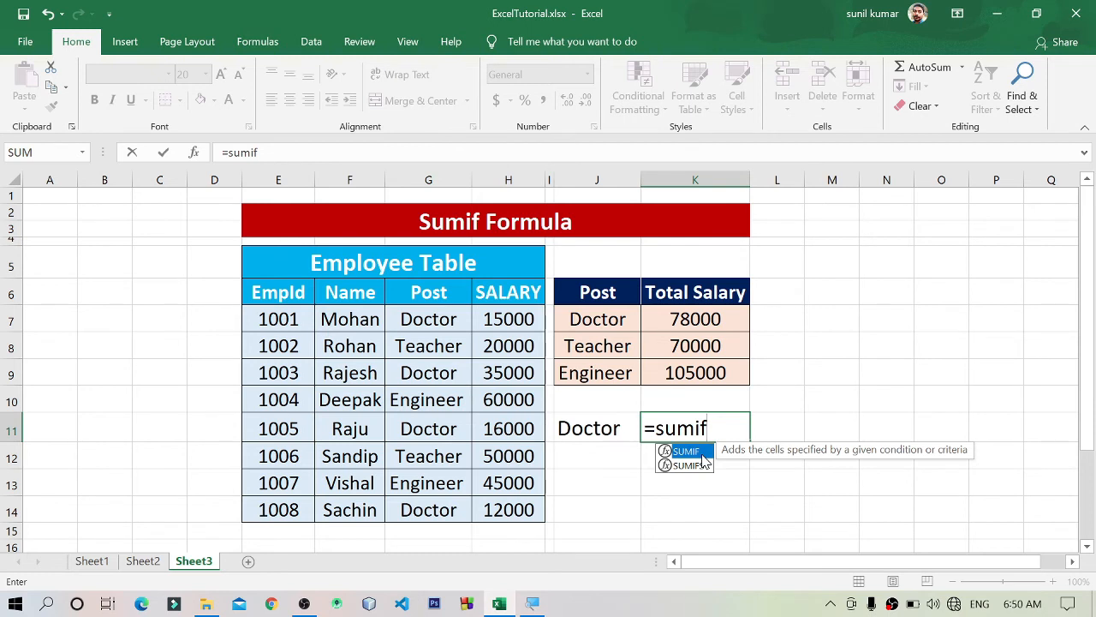
text(()
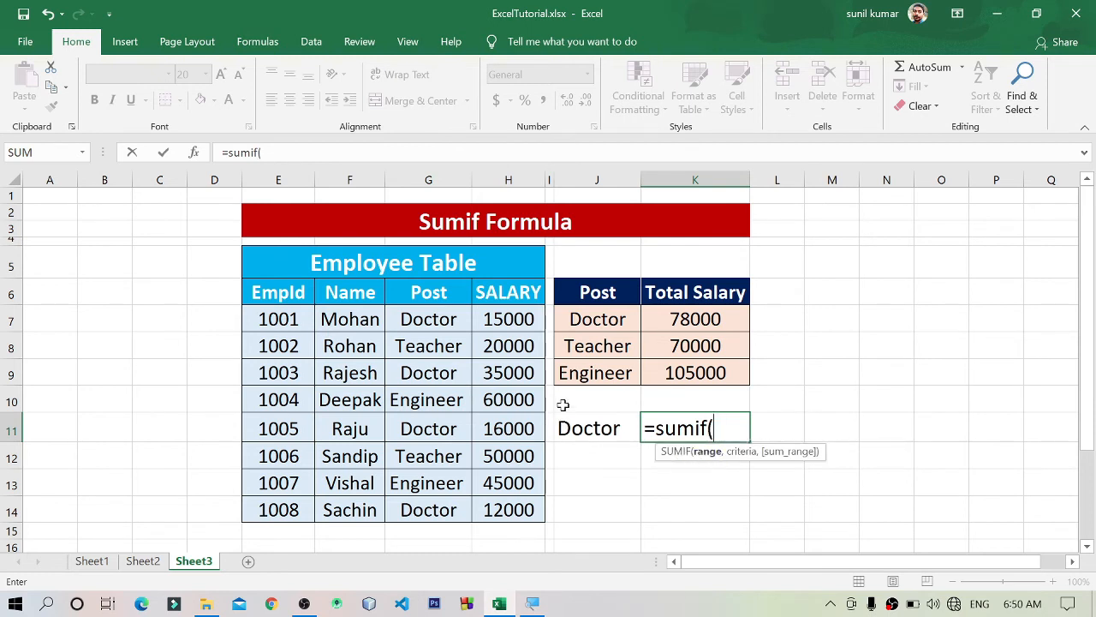
drag(426, 316, 429, 506)
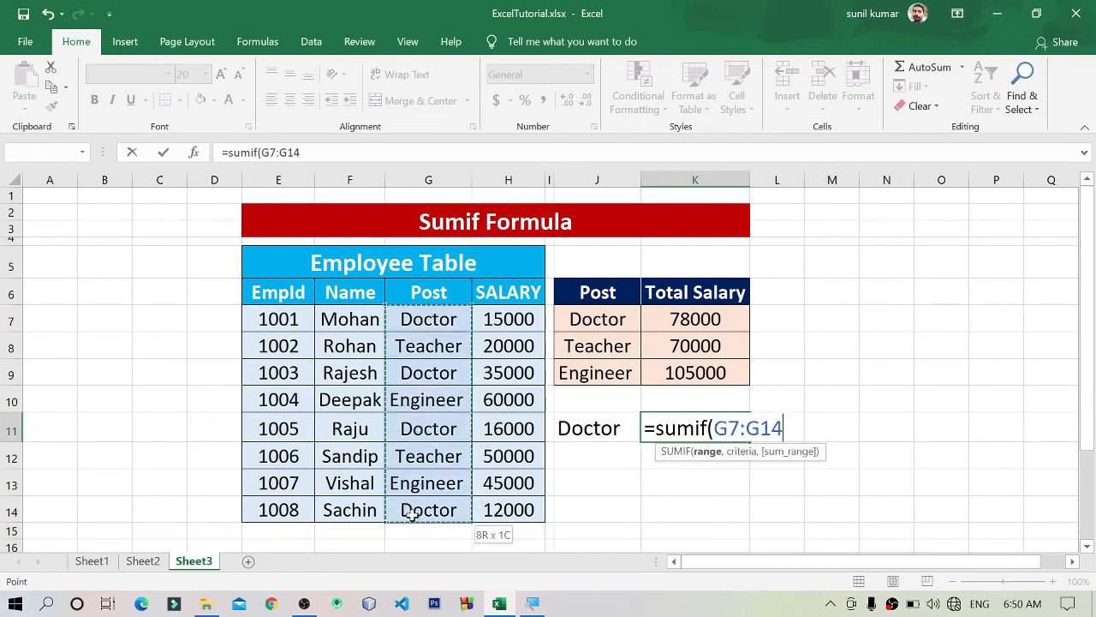
text(,)
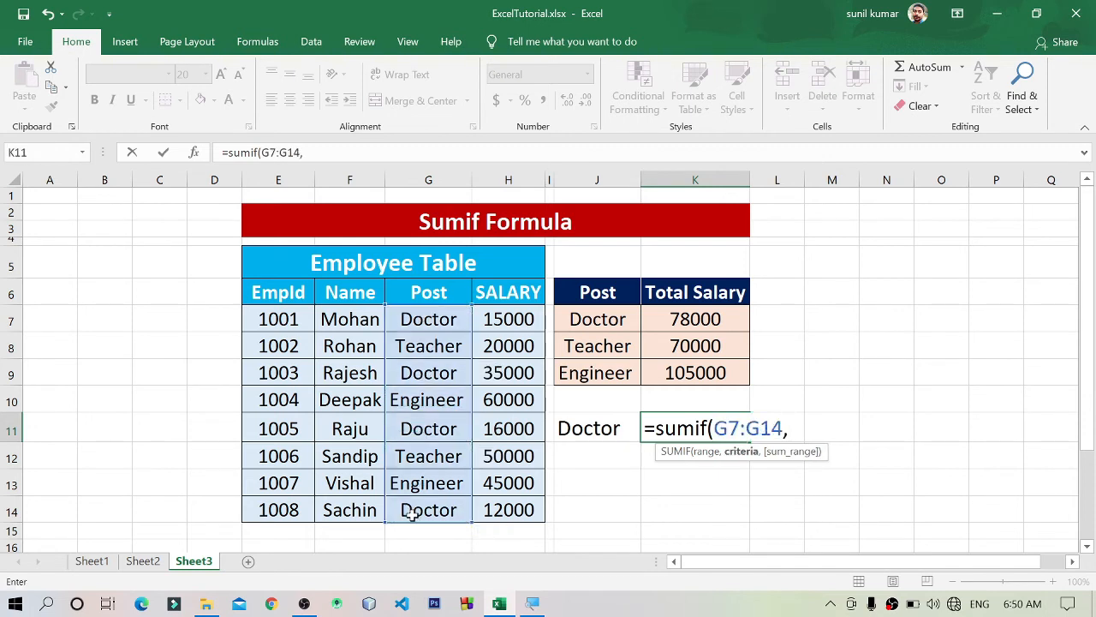
click(595, 434)
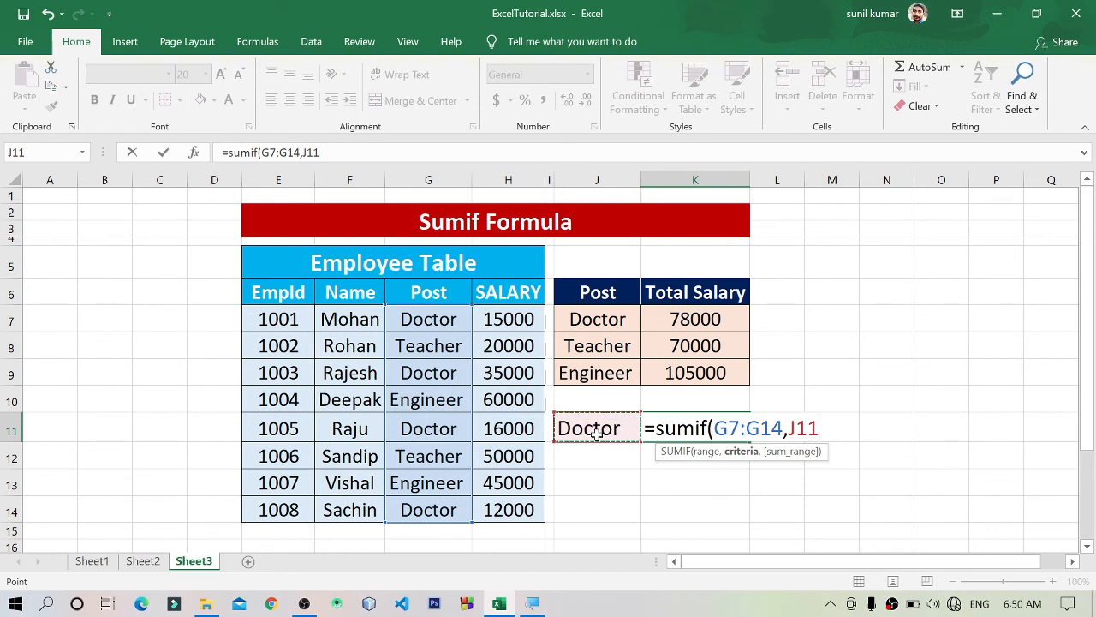
text(,)
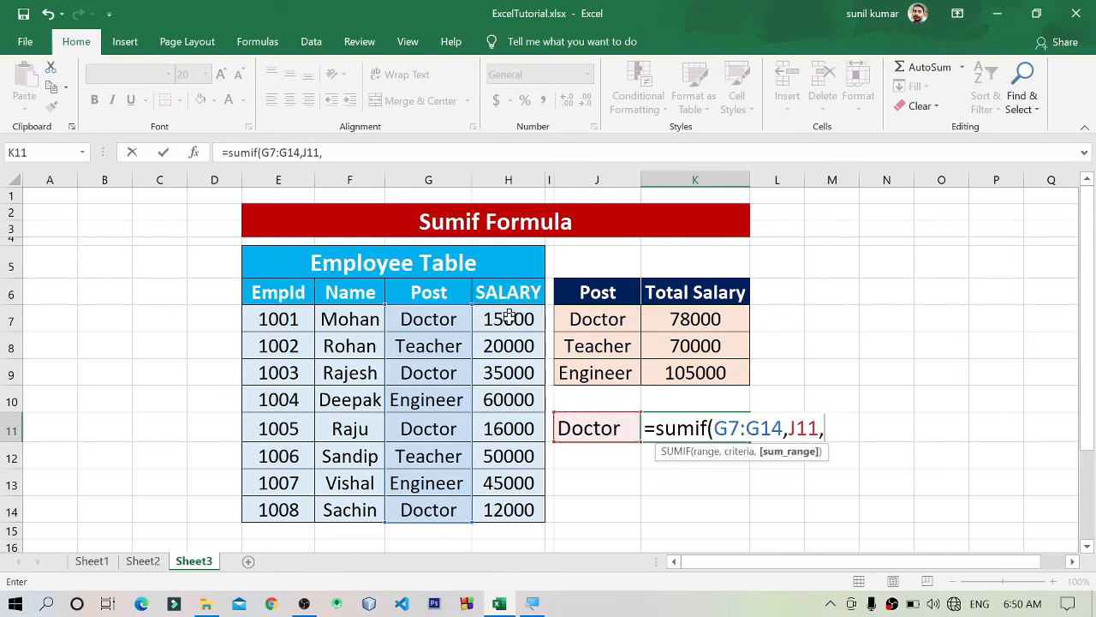
drag(510, 317, 508, 508)
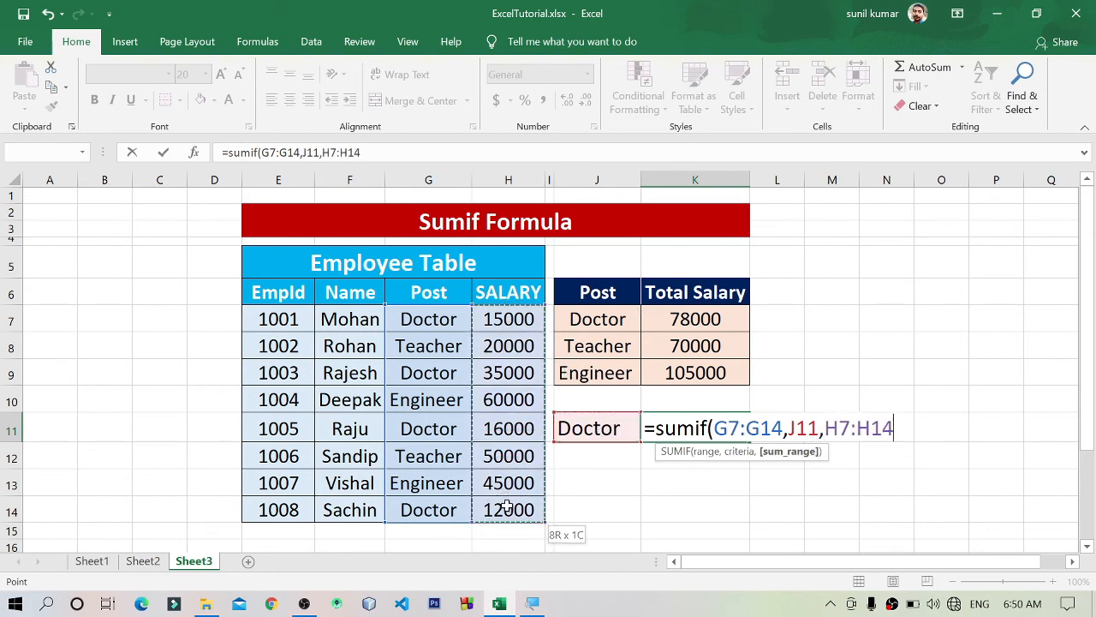
text())
key(Return)
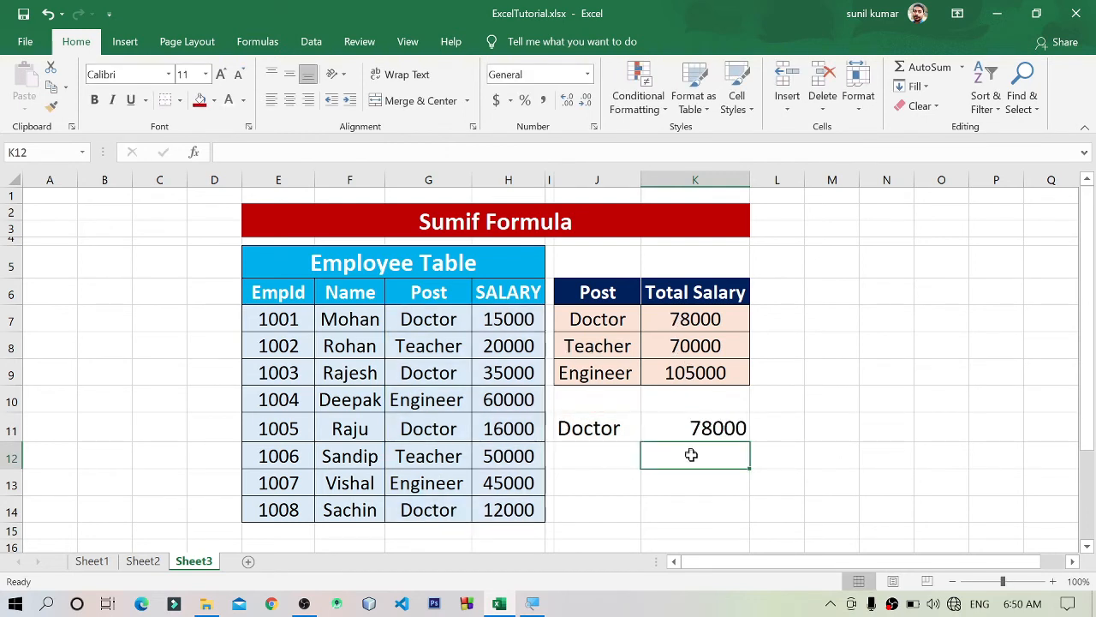
Step: Test the formula in K11 by switching the post in J11 to Teacher and to Engineer
click(597, 430)
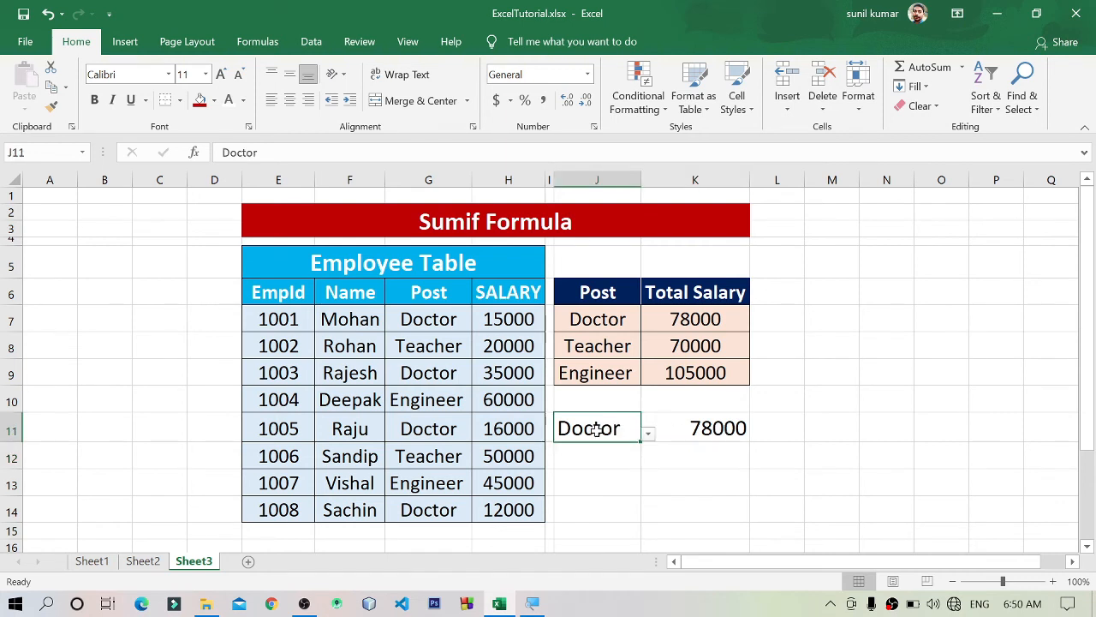
click(650, 432)
click(616, 461)
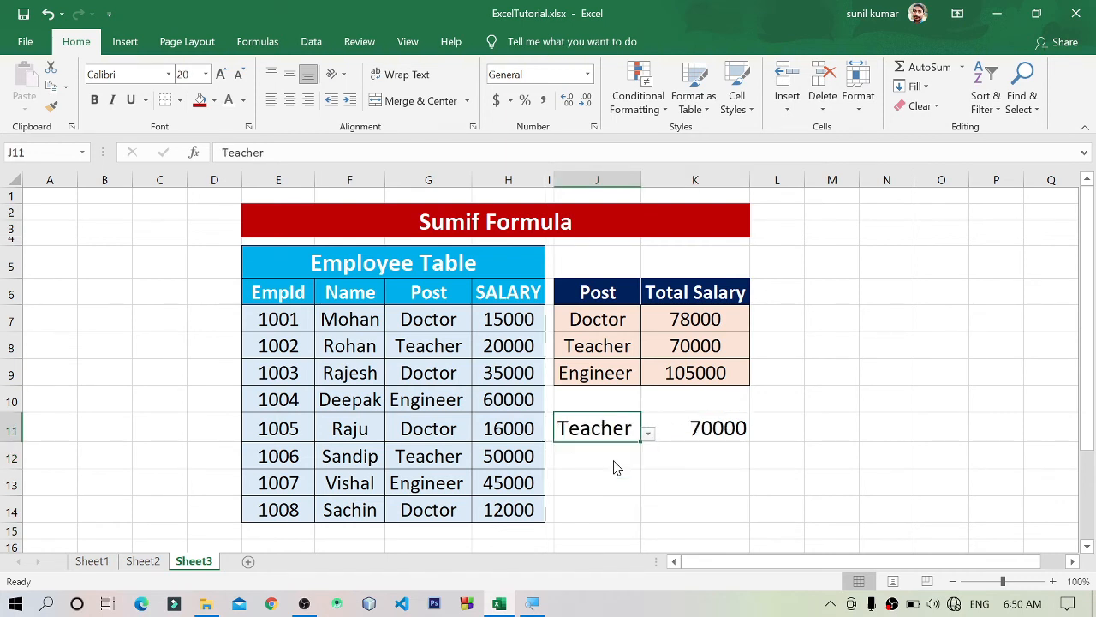
click(649, 435)
click(599, 474)
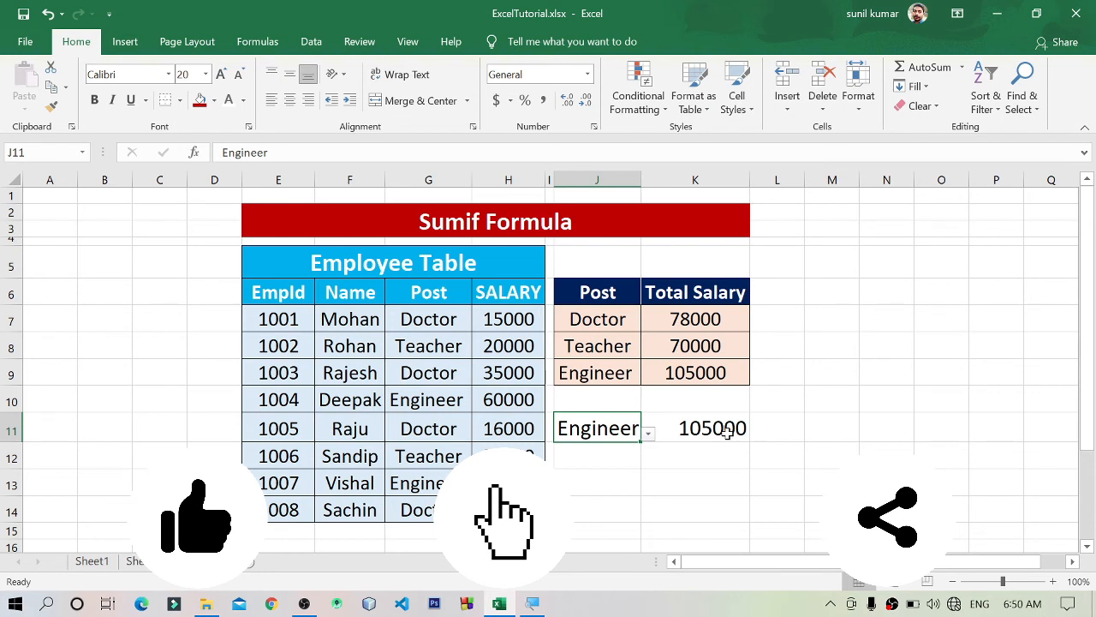
Step: Set the post in cell J11 to Teacher from its dropdown list
click(778, 476)
click(644, 437)
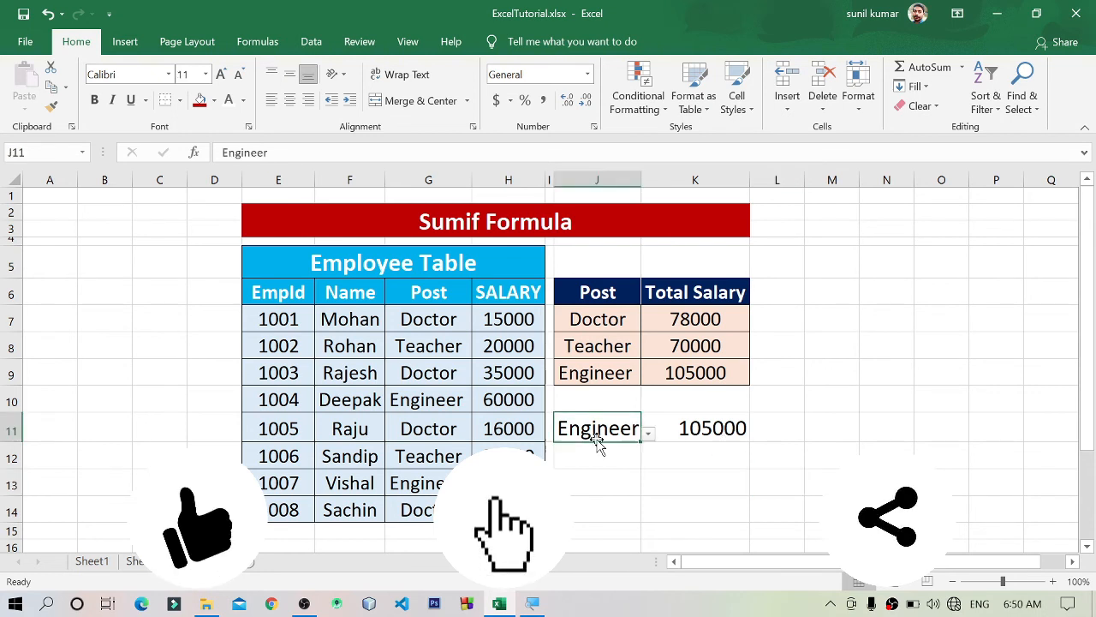
click(651, 435)
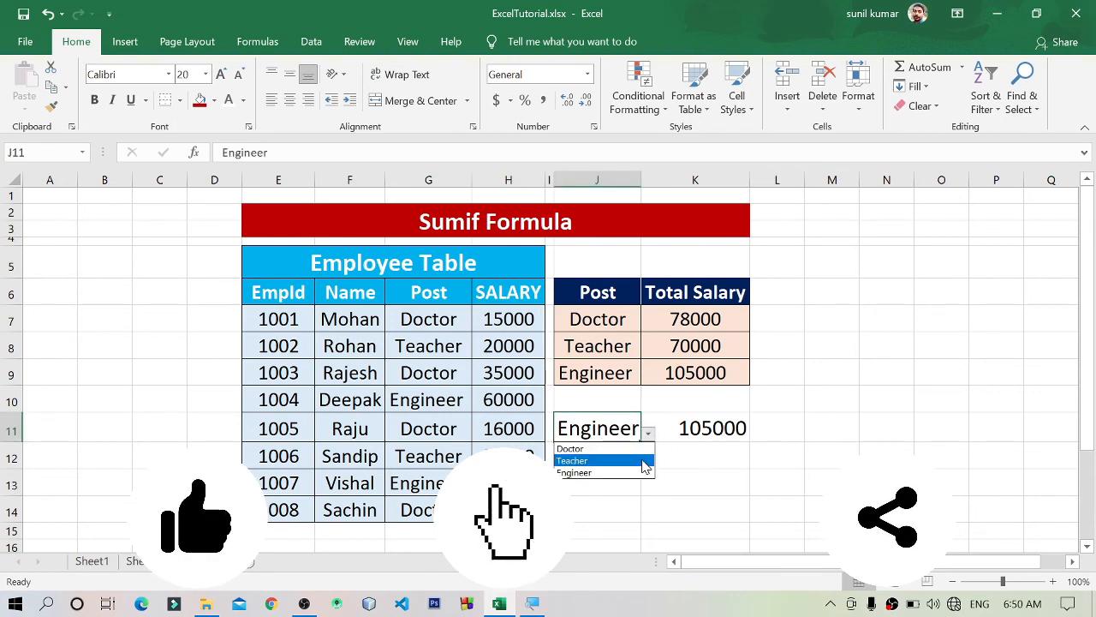
click(643, 461)
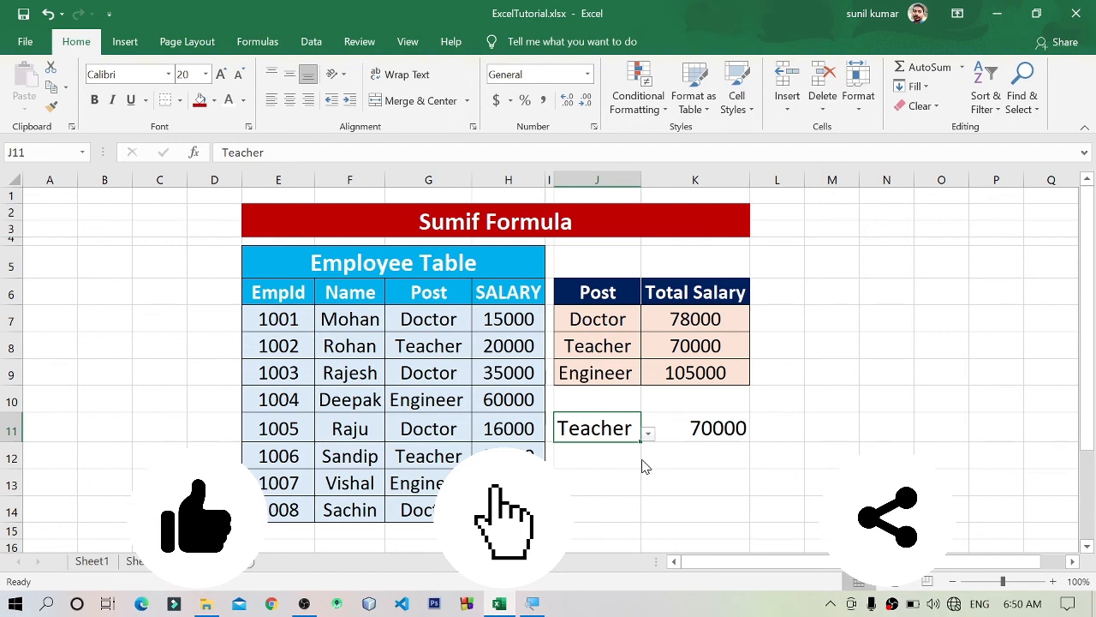